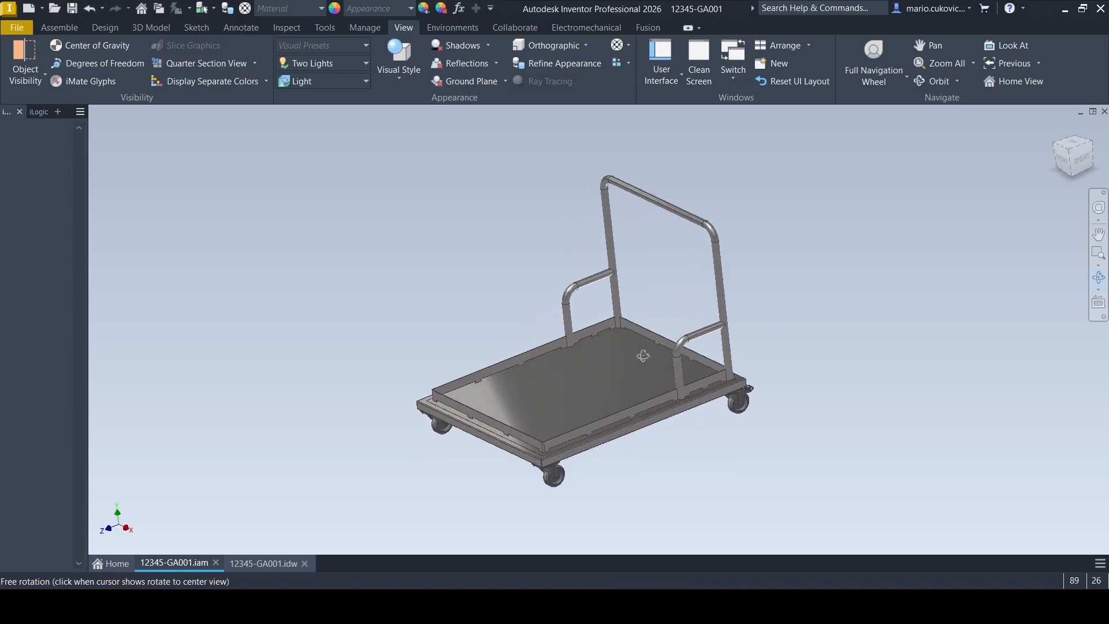
# Cut the trolley assembly with a half section view, using the front frame face as the plane and offsetting it inward past the front castors
pyautogui.moveTo(651, 384); pyautogui.dragTo(838, 389)
pyautogui.scroll(3, 692, 392)
pyautogui.scroll(2, 692, 392)
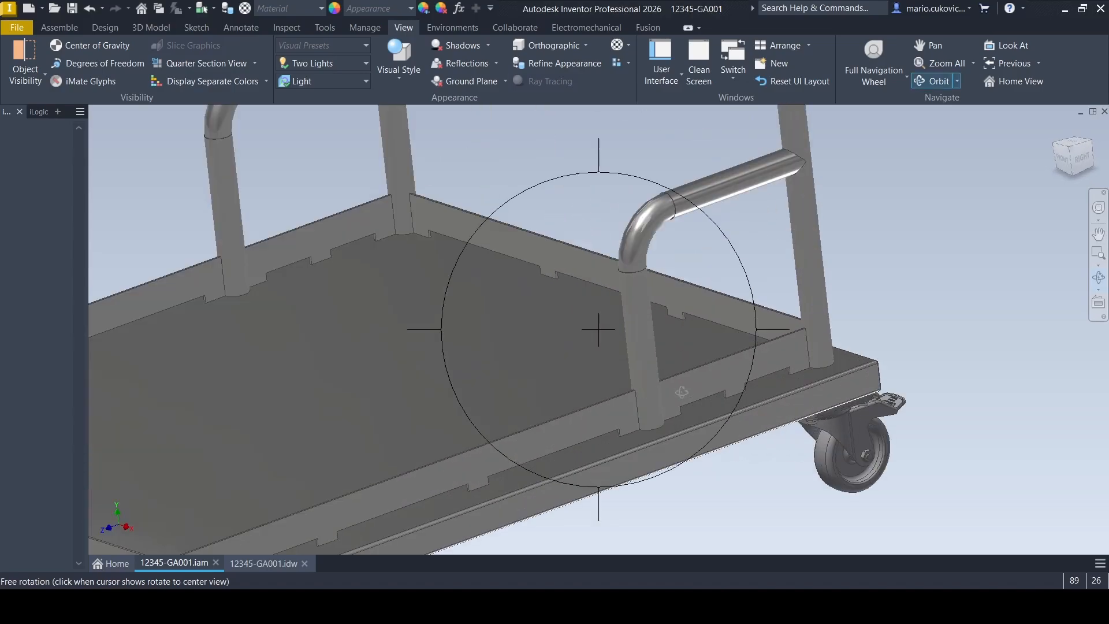
pyautogui.scroll(-5, 568, 428)
pyautogui.moveTo(568, 428); pyautogui.dragTo(634, 441)
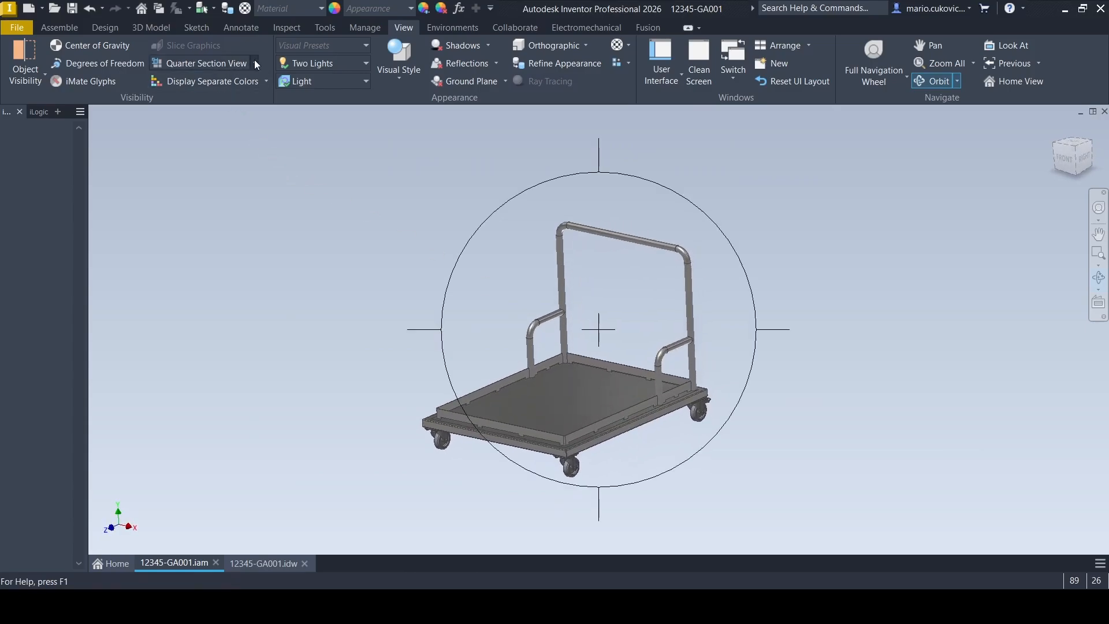
pyautogui.click(217, 113)
pyautogui.scroll(4, 502, 450)
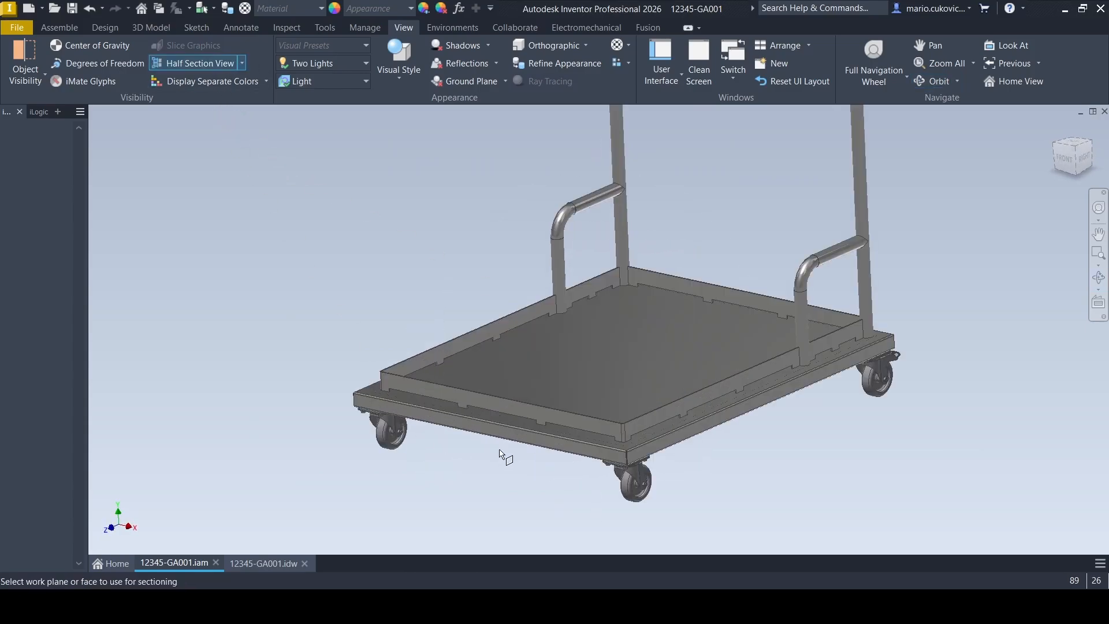
pyautogui.scroll(-5, 506, 433)
pyautogui.click(481, 446)
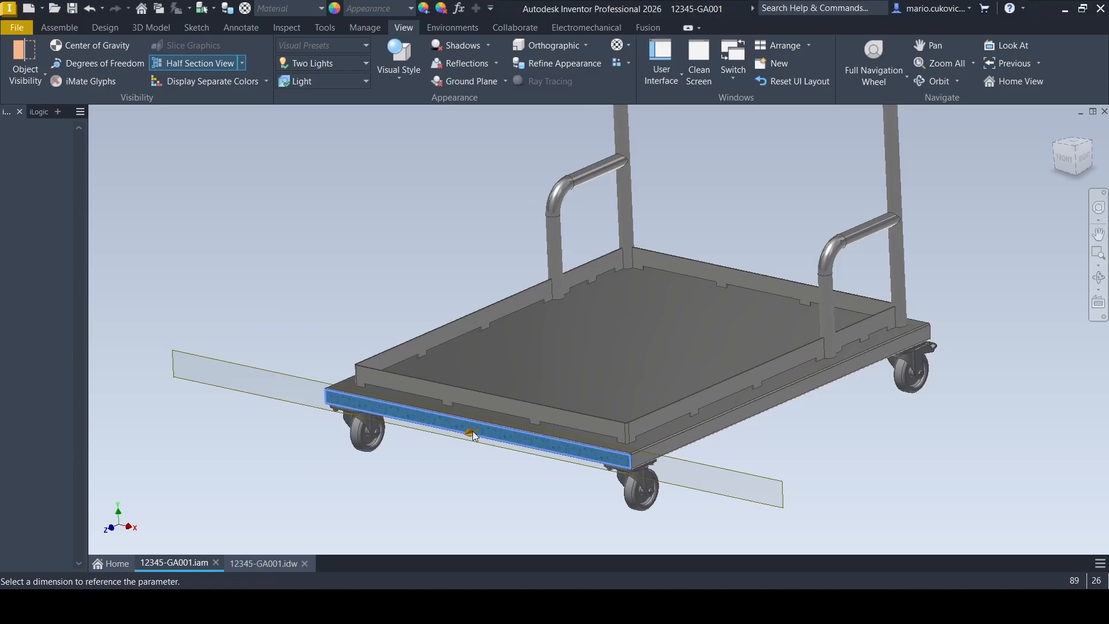
pyautogui.moveTo(525, 404); pyautogui.dragTo(546, 388)
pyautogui.click(653, 421)
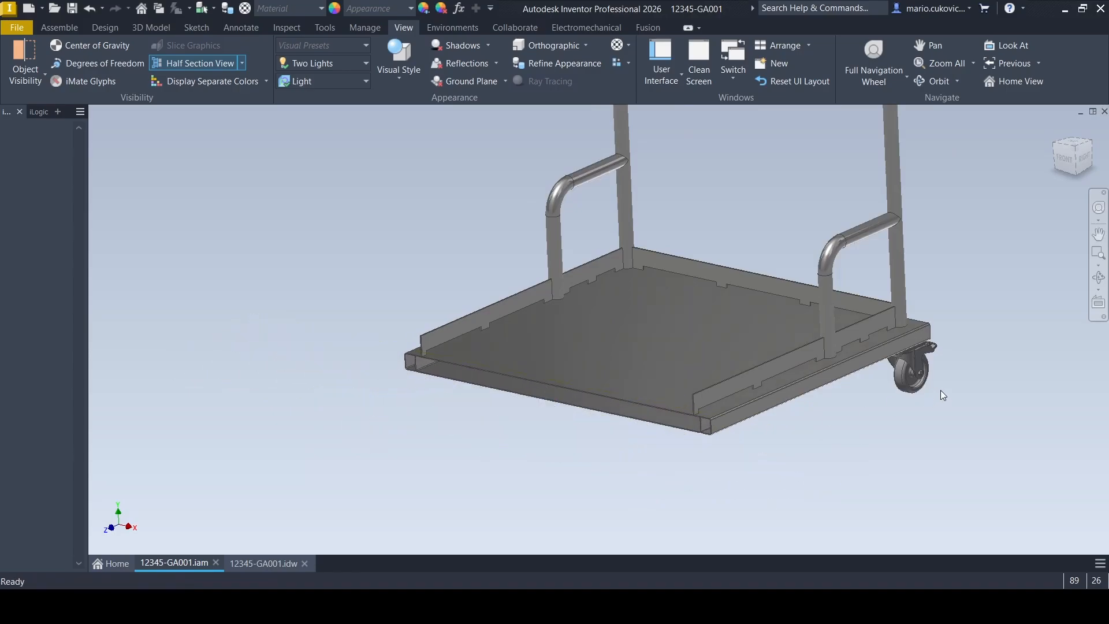
# Examine the cut frame corner from close up and another angle, and end the section view to restore the whole trolley
pyautogui.scroll(6, 725, 419)
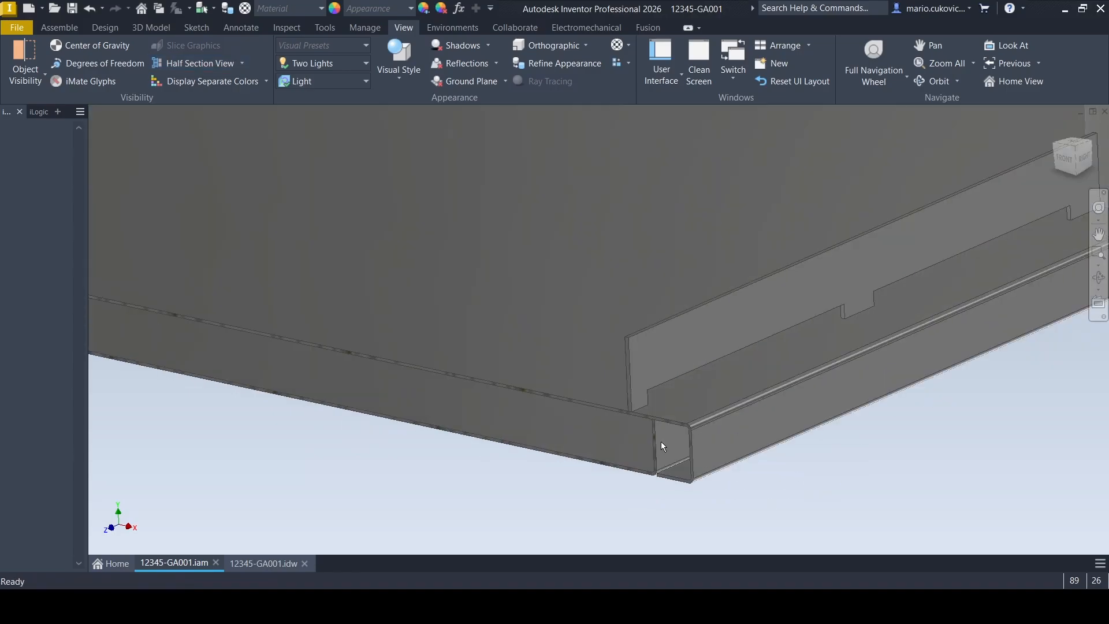
pyautogui.scroll(-1, 788, 404)
pyautogui.scroll(-4, 789, 414)
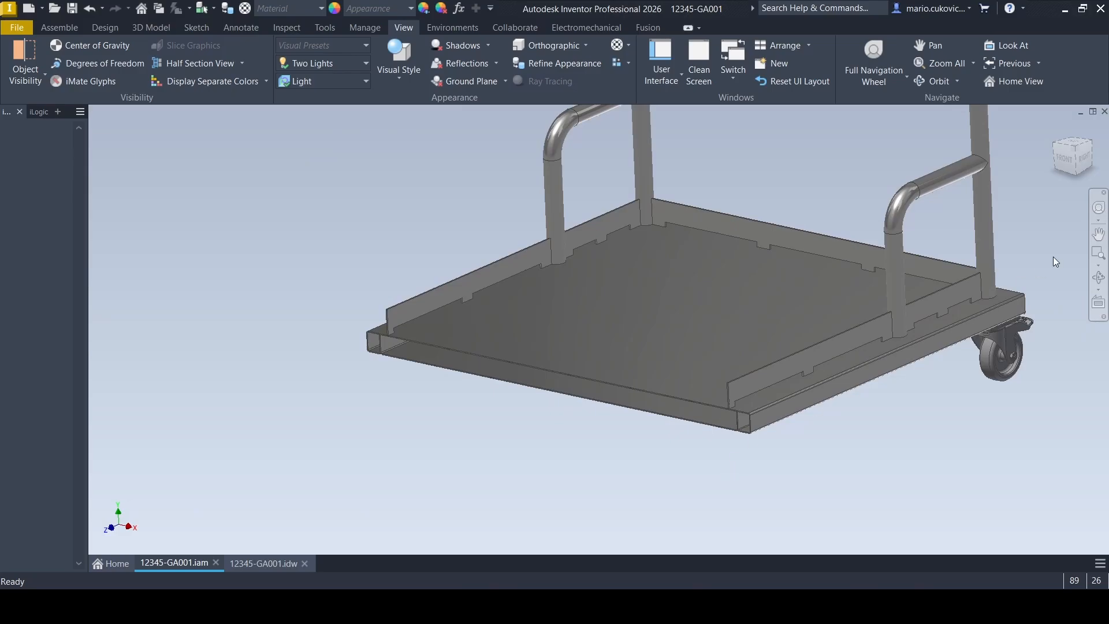
pyautogui.click(1098, 278)
pyautogui.moveTo(729, 364); pyautogui.dragTo(585, 385)
pyautogui.click(241, 63)
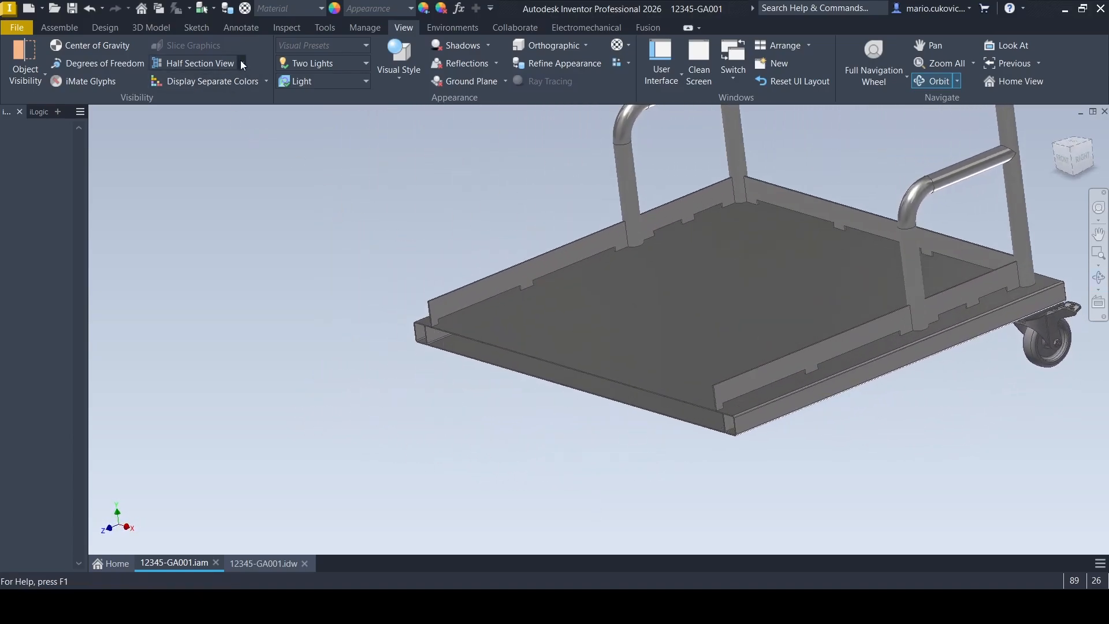
pyautogui.click(225, 170)
pyautogui.scroll(-3, 433, 448)
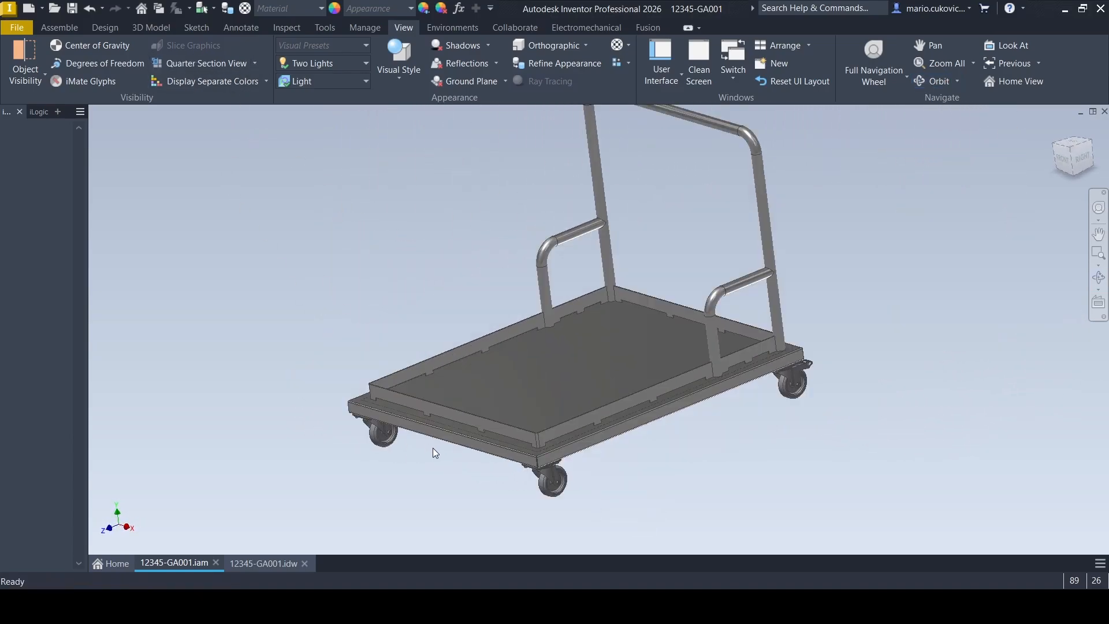
# Open the 12345-GA001.idw drawing and examine the trolley's plan, section, elevation, side and iso views with their dimensions
pyautogui.click(264, 563)
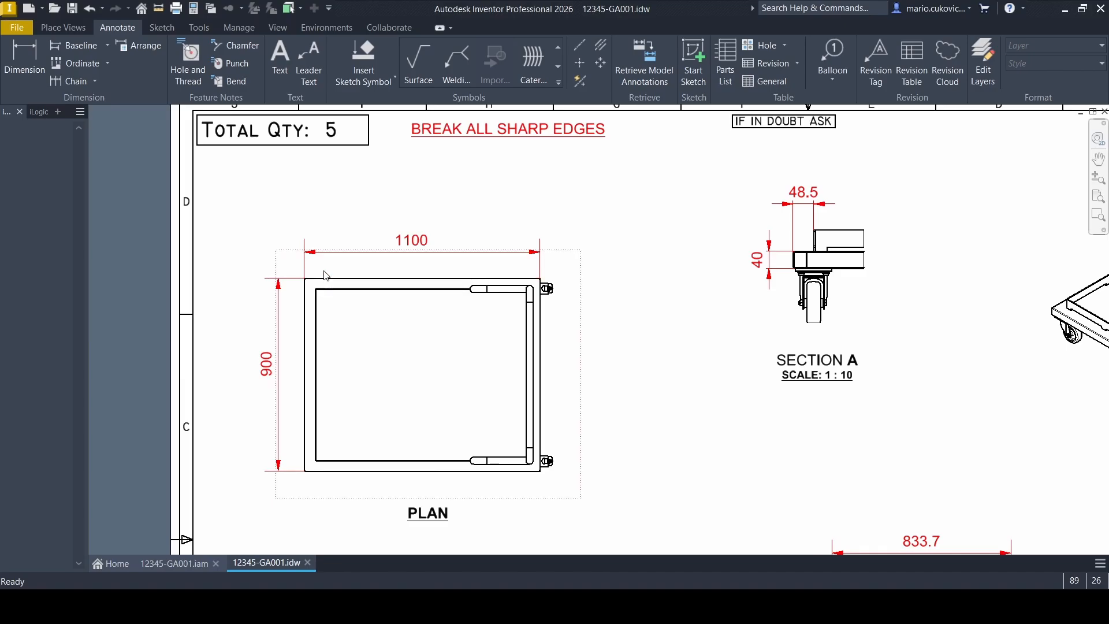
pyautogui.scroll(-3, 364, 289)
pyautogui.scroll(2, 386, 355)
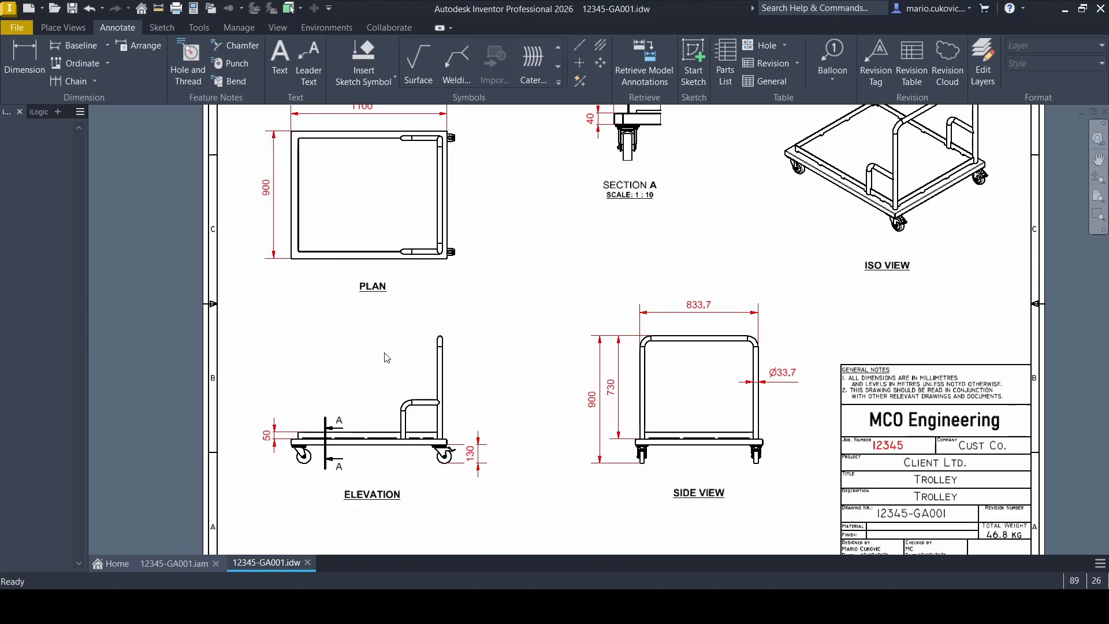
pyautogui.scroll(-2, 387, 357)
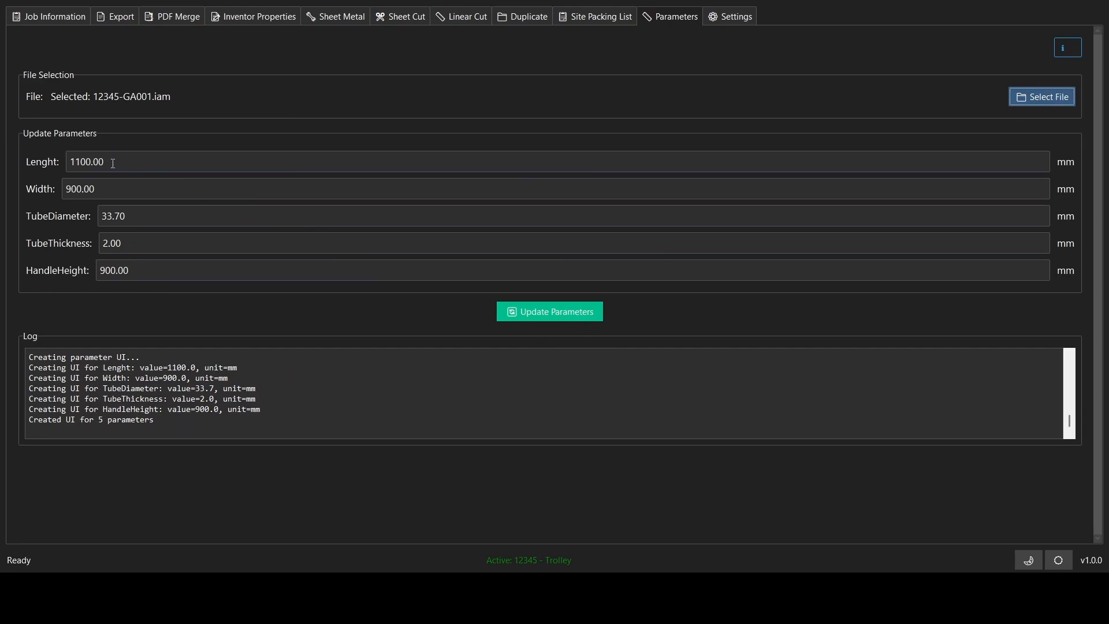
# Switch to the job automation tool's parameters for 12345-GA001.iam and set Lenght to 1000 mm and Width to 800 mm
pyautogui.moveTo(113, 162); pyautogui.dragTo(76, 162)
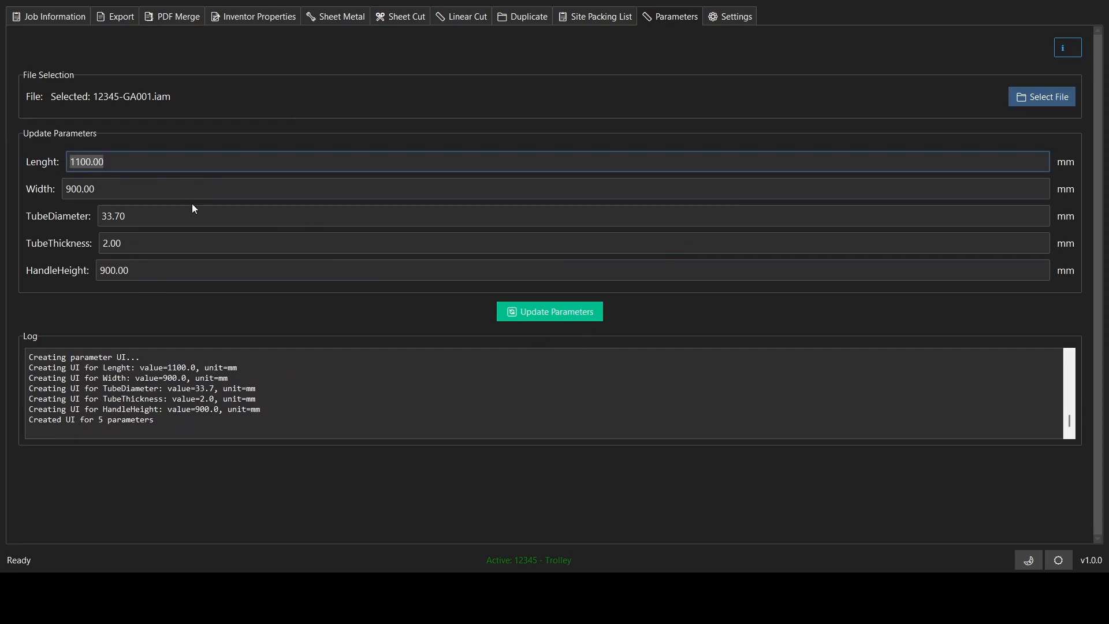
pyautogui.write('1000')
pyautogui.press('Tab')
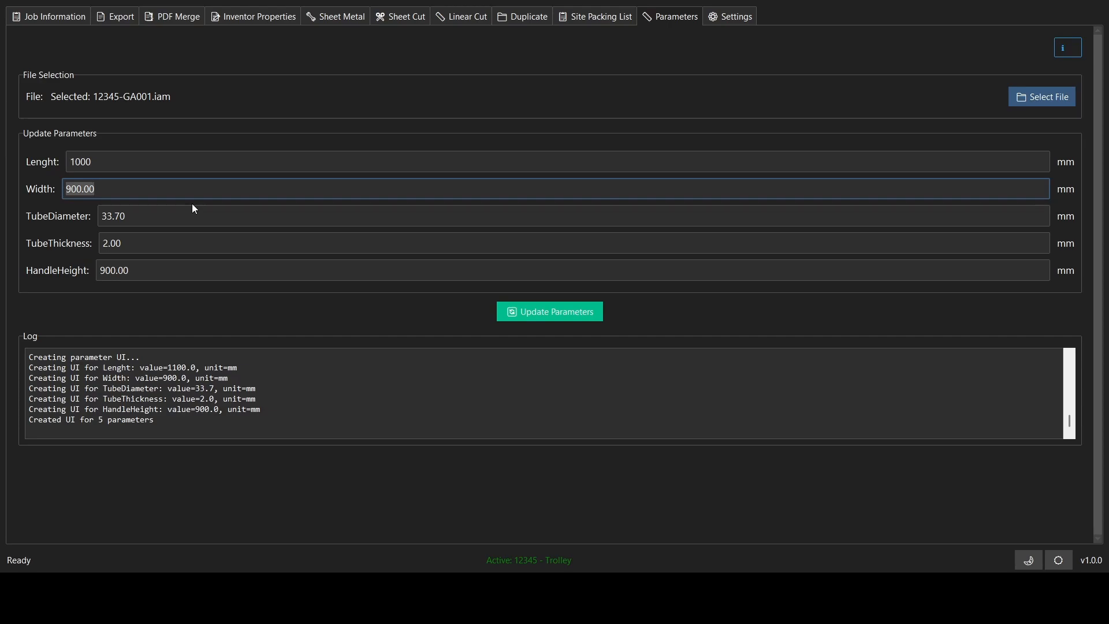
pyautogui.write('800')
pyautogui.press('Tab')
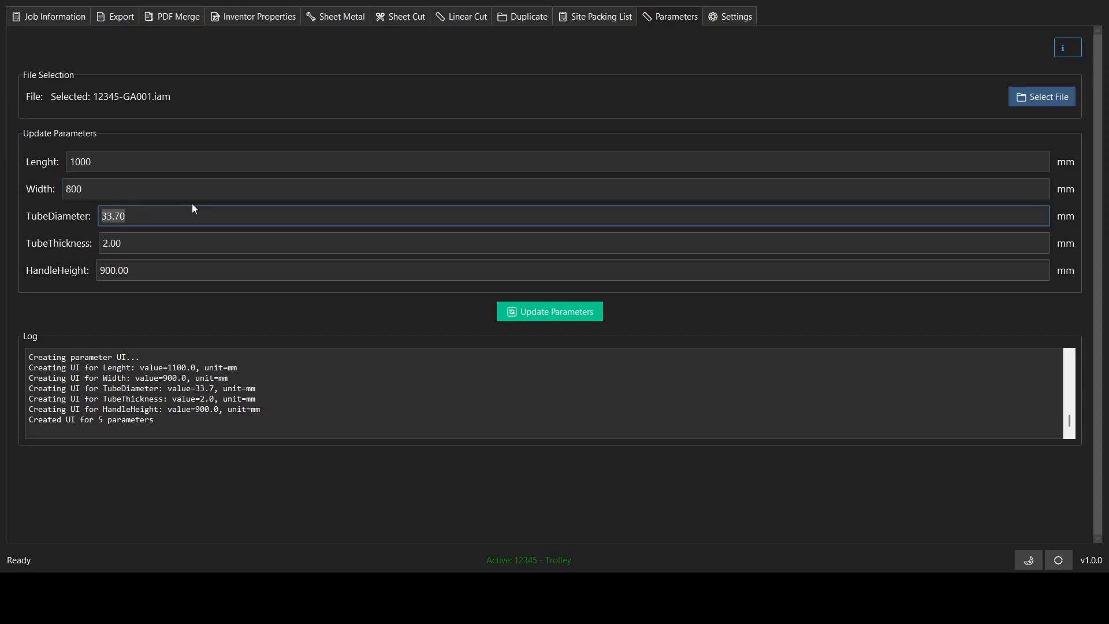
# Set the TubeDiameter parameter to 35 mm, TubeThickness to 3 mm and HandleHeight to 1000 mm
pyautogui.write('35')
pyautogui.press('Tab')
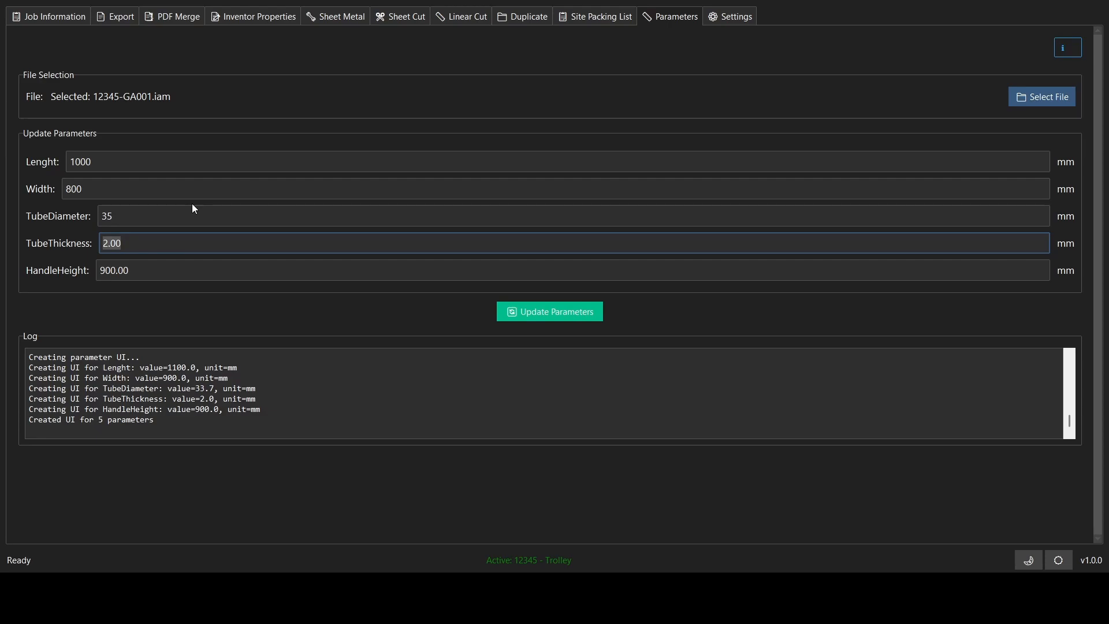
pyautogui.write('4')
pyautogui.press('BackSpace')
pyautogui.write('3')
pyautogui.press('Tab')
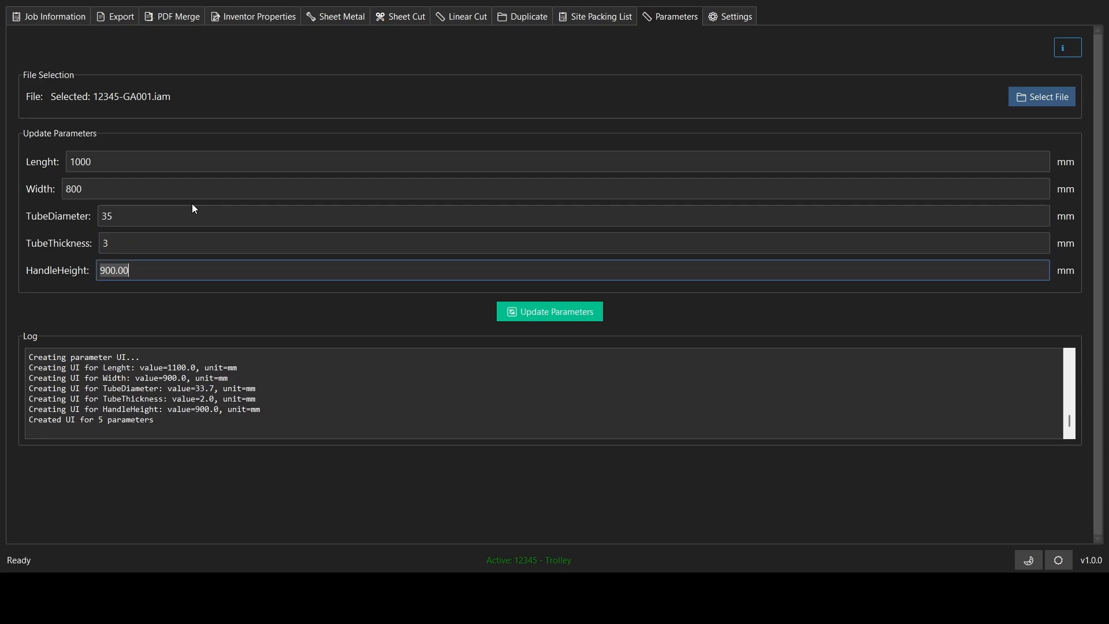
pyautogui.write('1000')
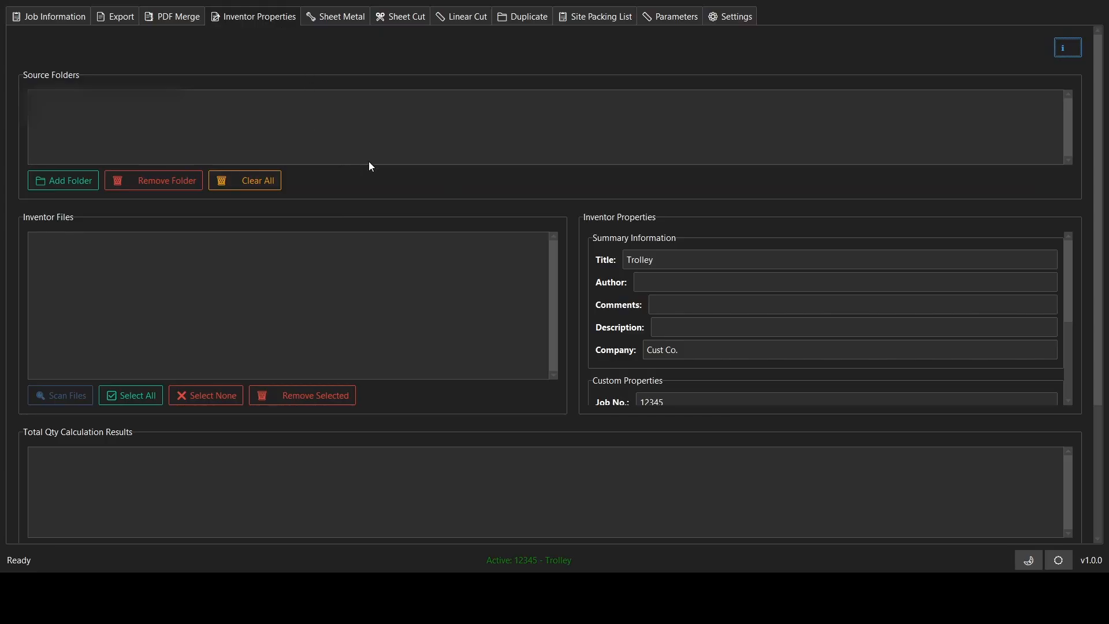
# Add the job's (03) Inventor Files folder and its Parts subfolder as property update sources and scan them for Inventor files
pyautogui.click(73, 182)
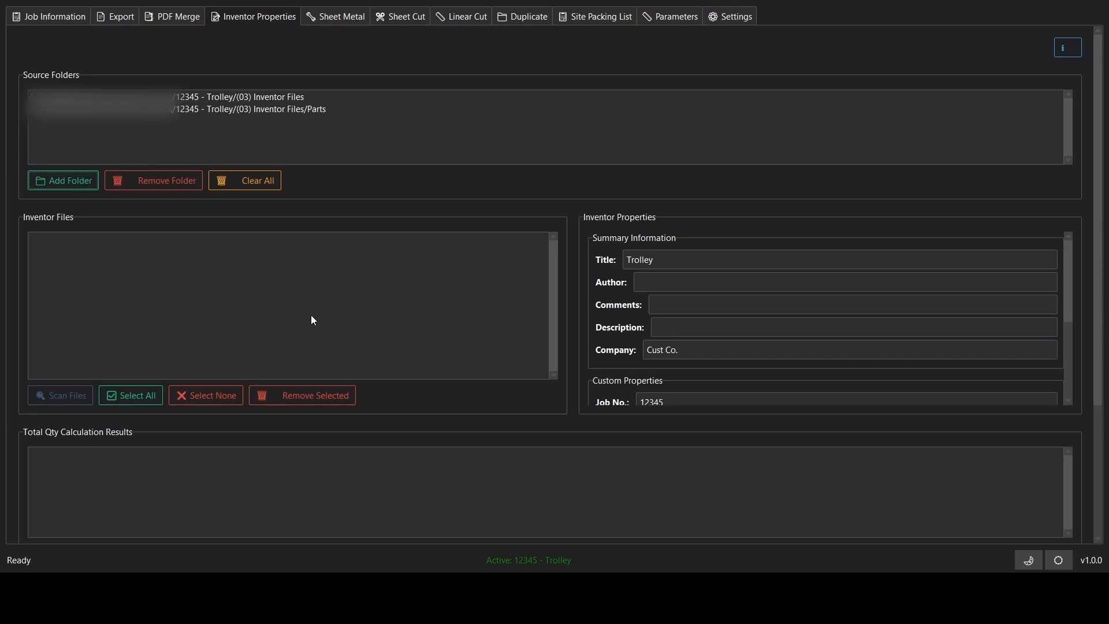
pyautogui.click(78, 397)
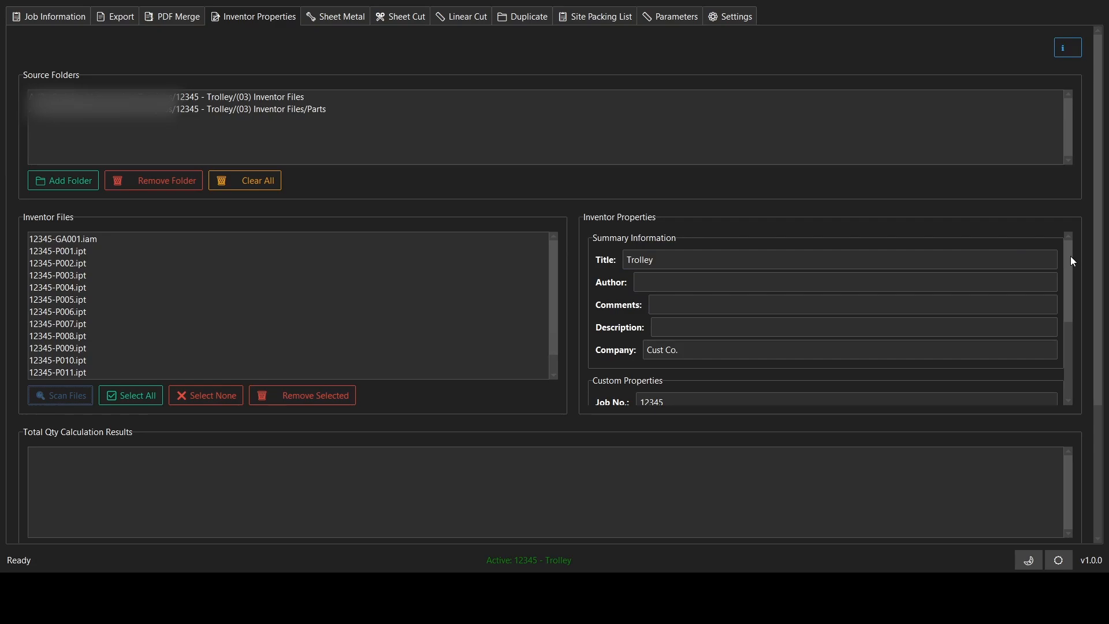
# Add the word "New" to the Title property in the summary information
pyautogui.click(637, 260)
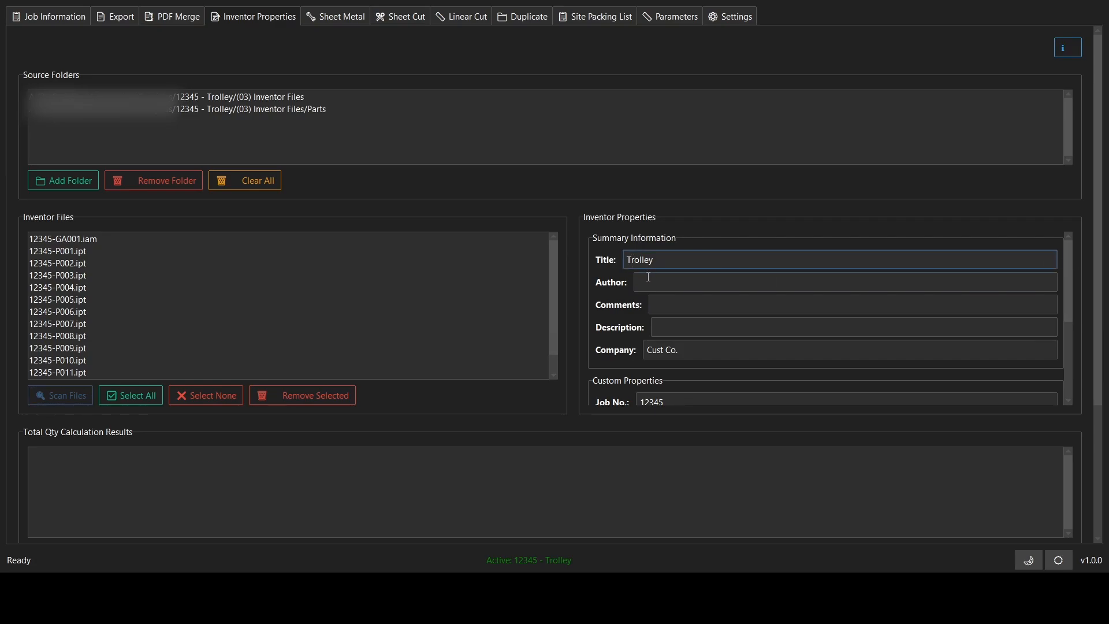
pyautogui.write('NEW')
pyautogui.press('BackSpace')
pyautogui.press('BackSpace')
pyautogui.press('BackSpace')
pyautogui.press('BackSpace')
pyautogui.write('New')
# Set the Total Qty. custom property to 10 and fill in Checked By with the checker's initials
pyautogui.moveTo(1064, 270); pyautogui.dragTo(1070, 314)
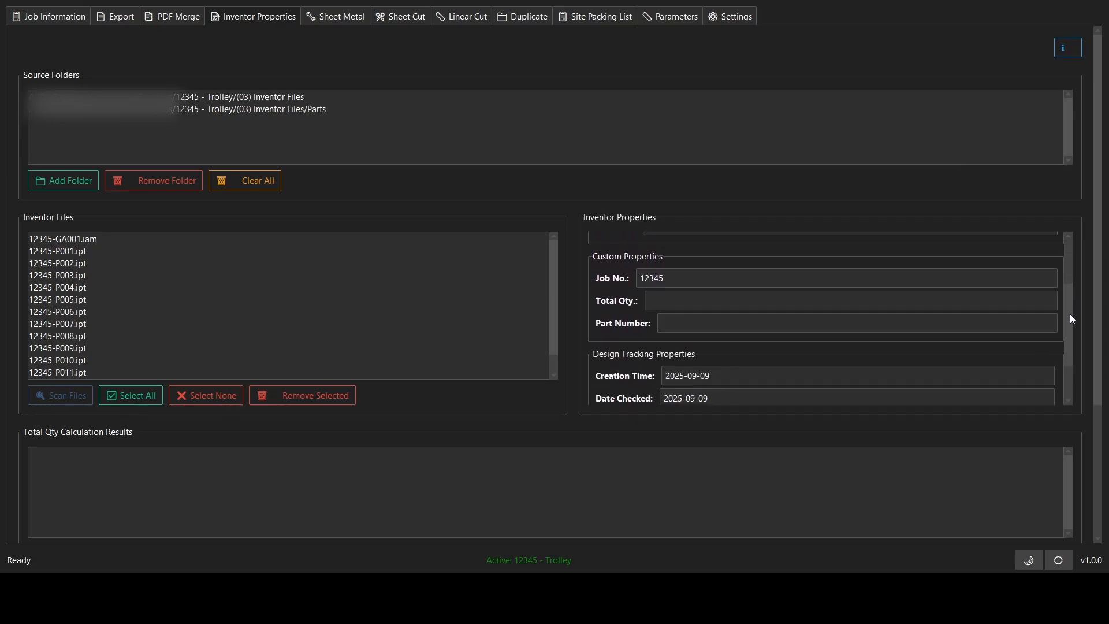
pyautogui.click(678, 295)
pyautogui.write('10')
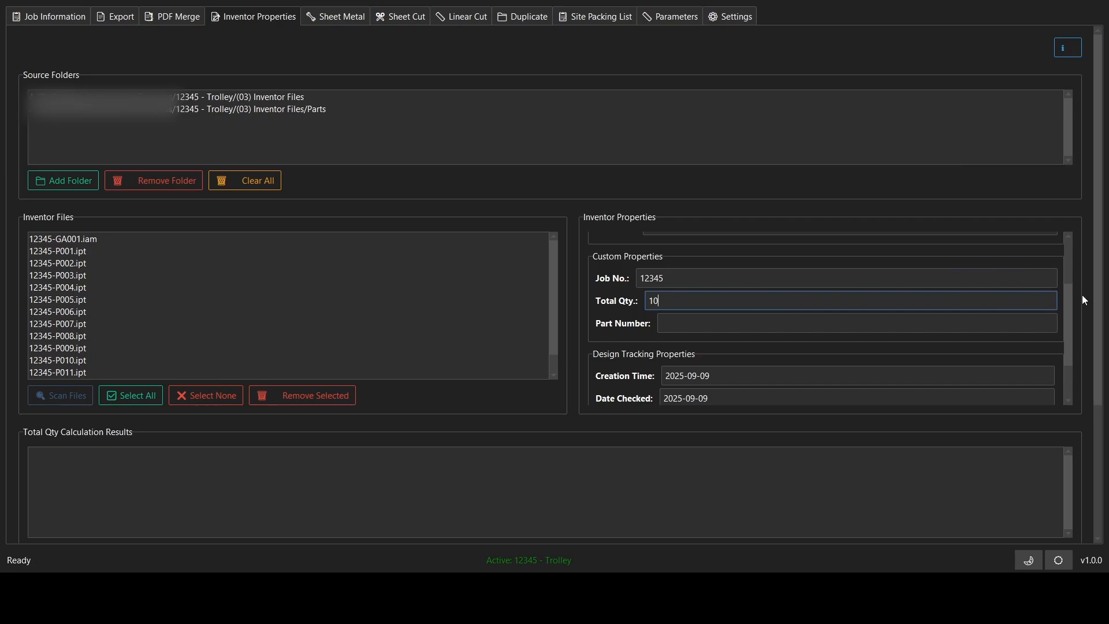
pyautogui.moveTo(1073, 306); pyautogui.dragTo(1070, 323)
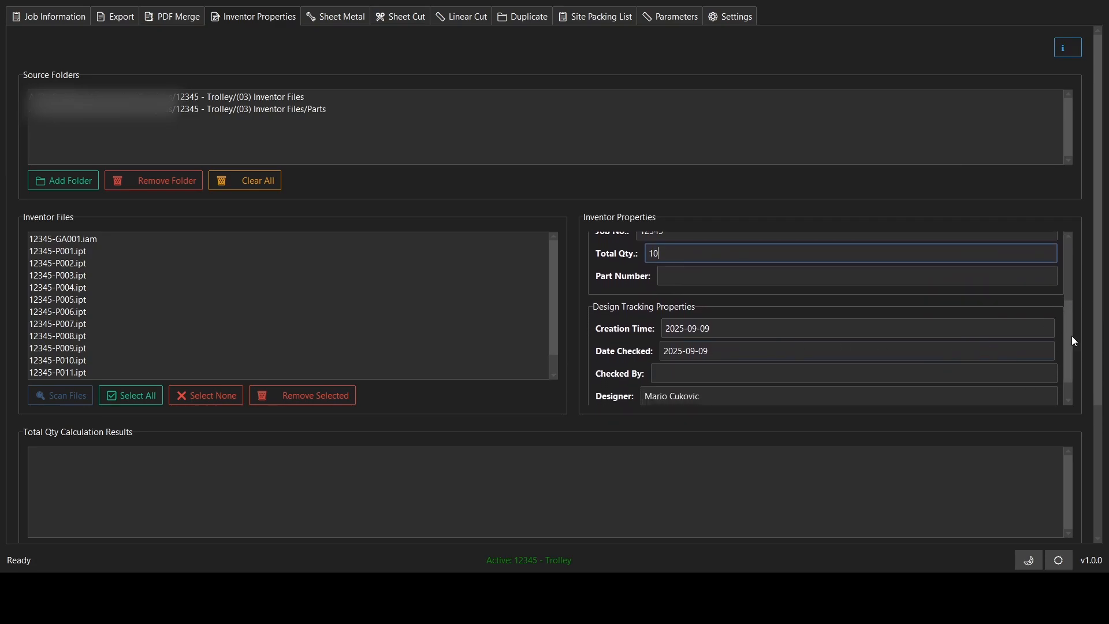
pyautogui.moveTo(1069, 337)
pyautogui.mouseDown()
pyautogui.moveTo(1067, 360)
pyautogui.moveTo(1067, 330)
pyautogui.mouseUp()
pyautogui.scroll(-2, 1069, 340)
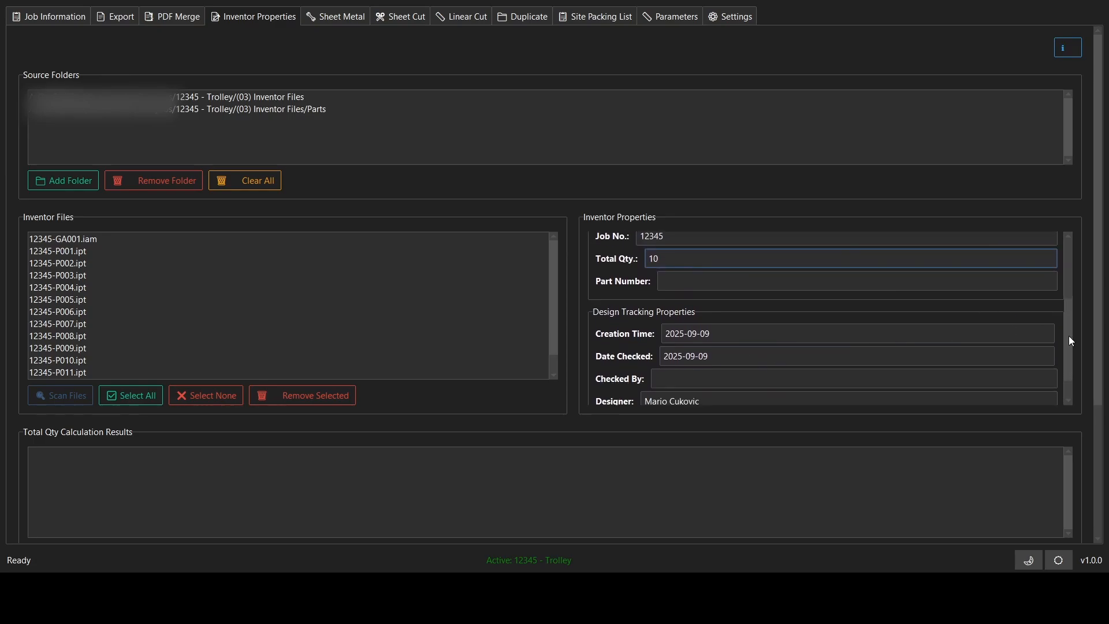
pyautogui.click(695, 364)
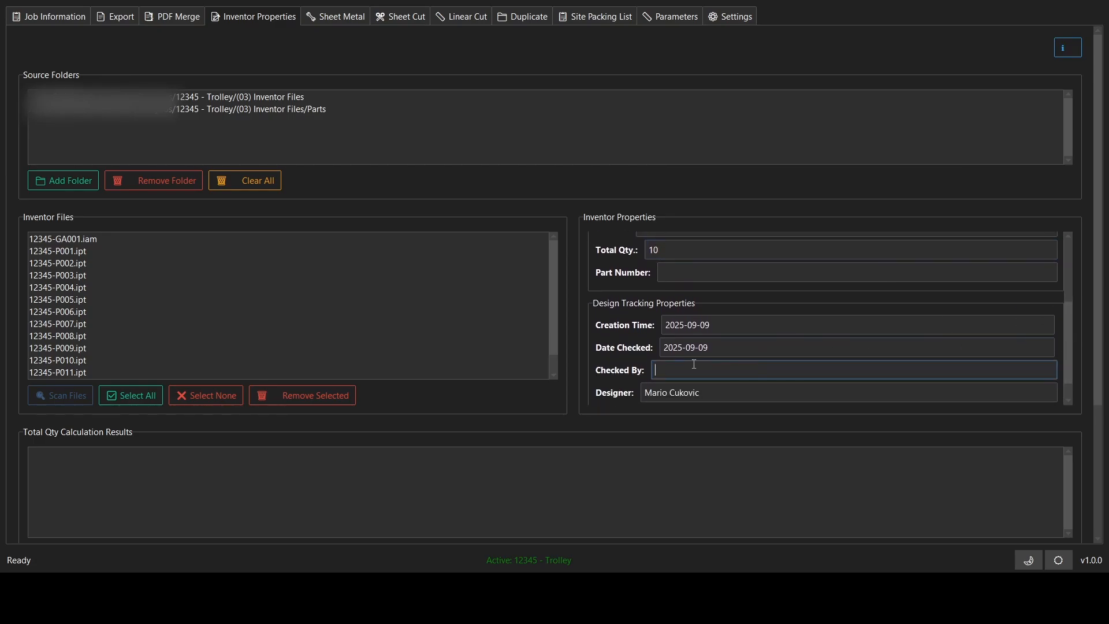
pyautogui.write('MC')
pyautogui.scroll(-1, 1070, 326)
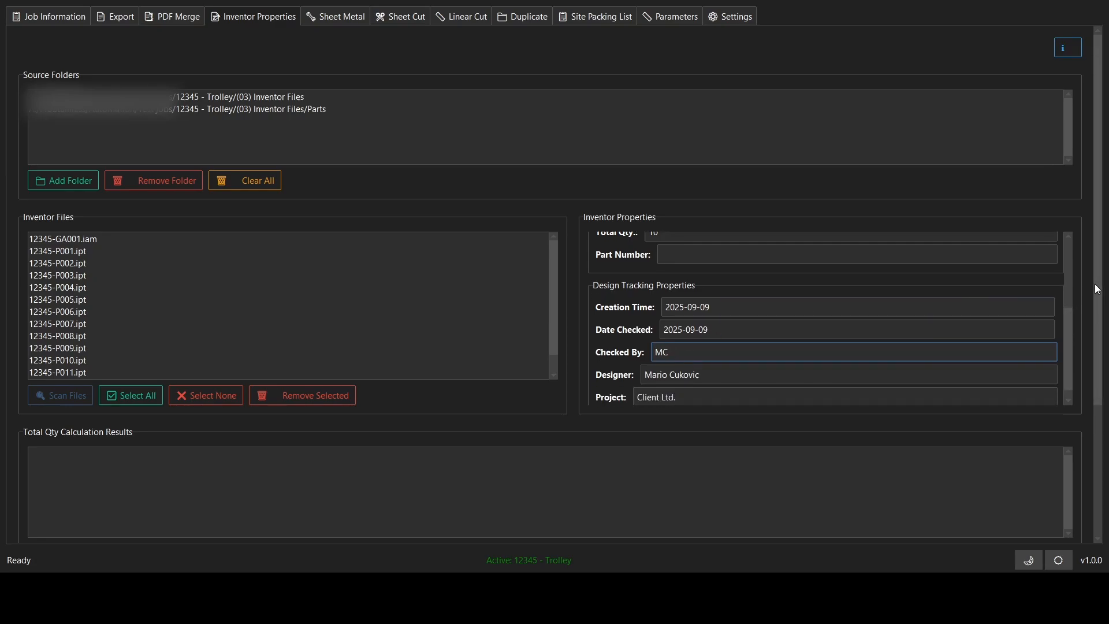
# Select all scanned Inventor files and apply the entered properties to them
pyautogui.moveTo(1098, 285); pyautogui.dragTo(1104, 425)
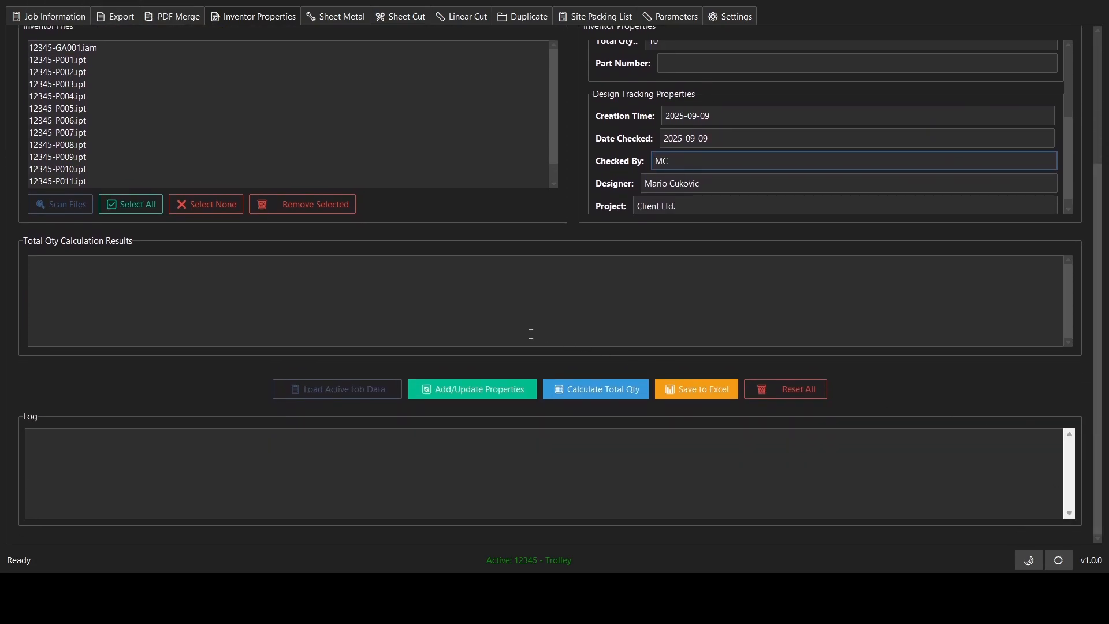
pyautogui.click(109, 206)
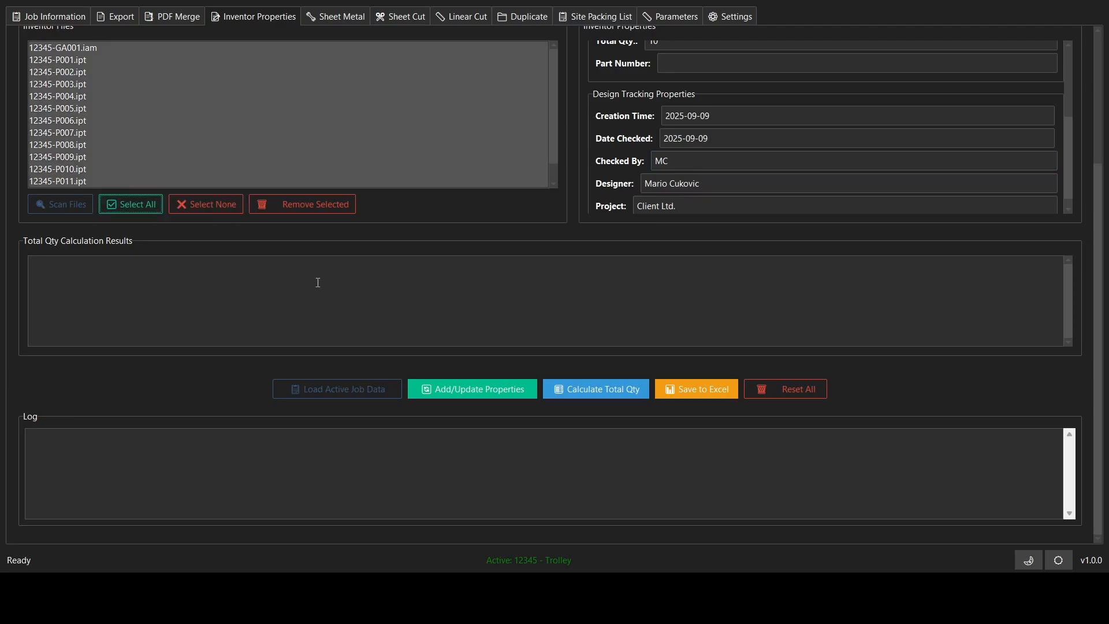
pyautogui.click(468, 388)
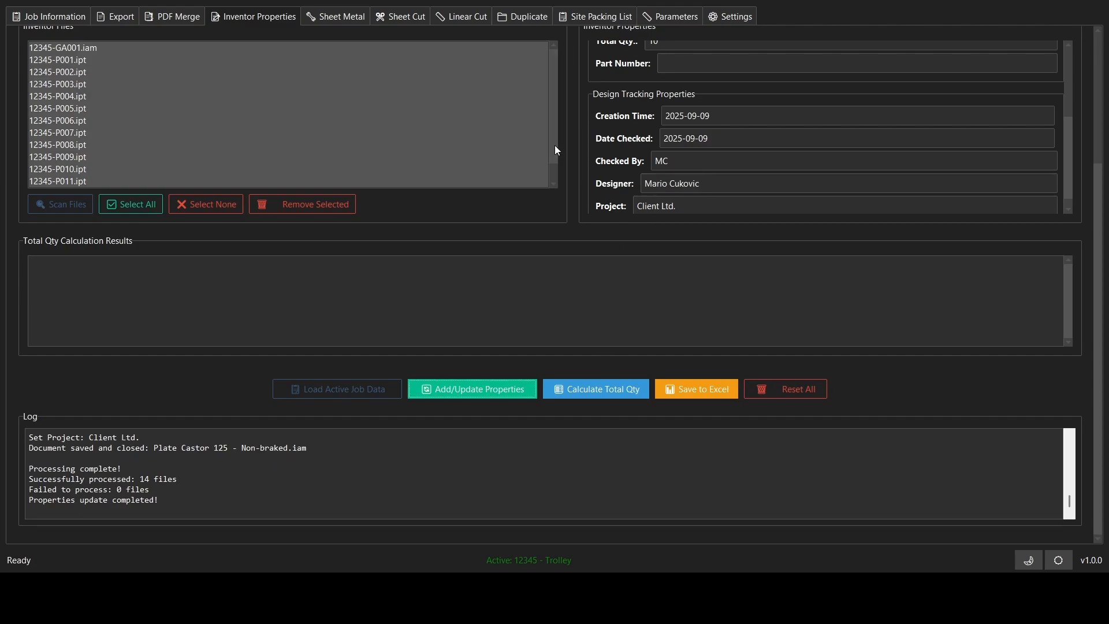
# Calculate the total part quantities for 12345-GA001.iam alone and save the results to Excel
pyautogui.click(196, 204)
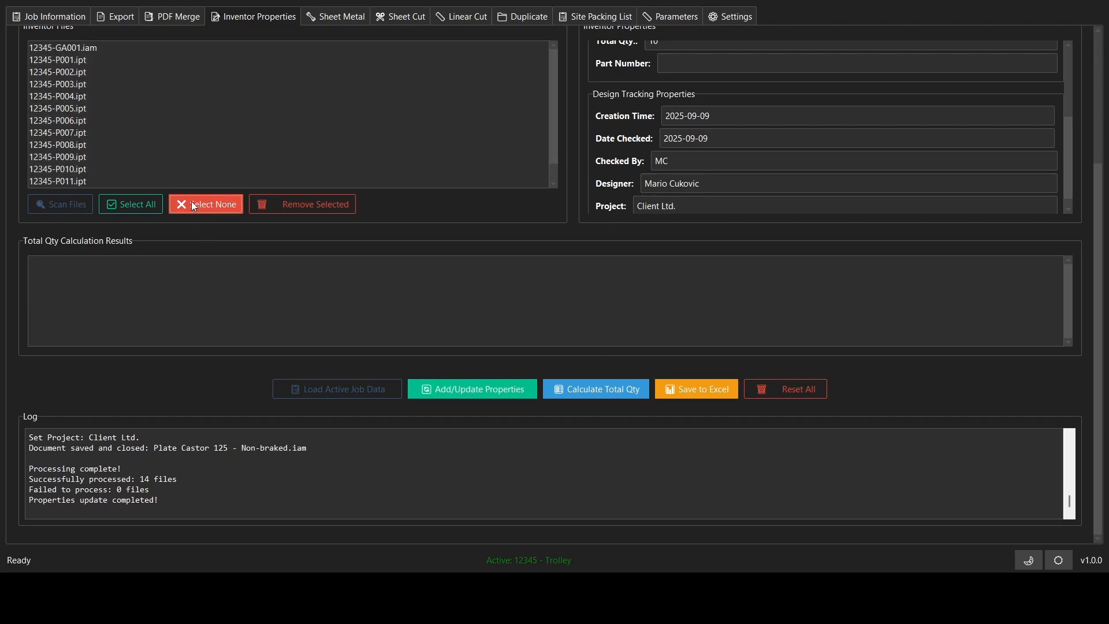
pyautogui.click(74, 48)
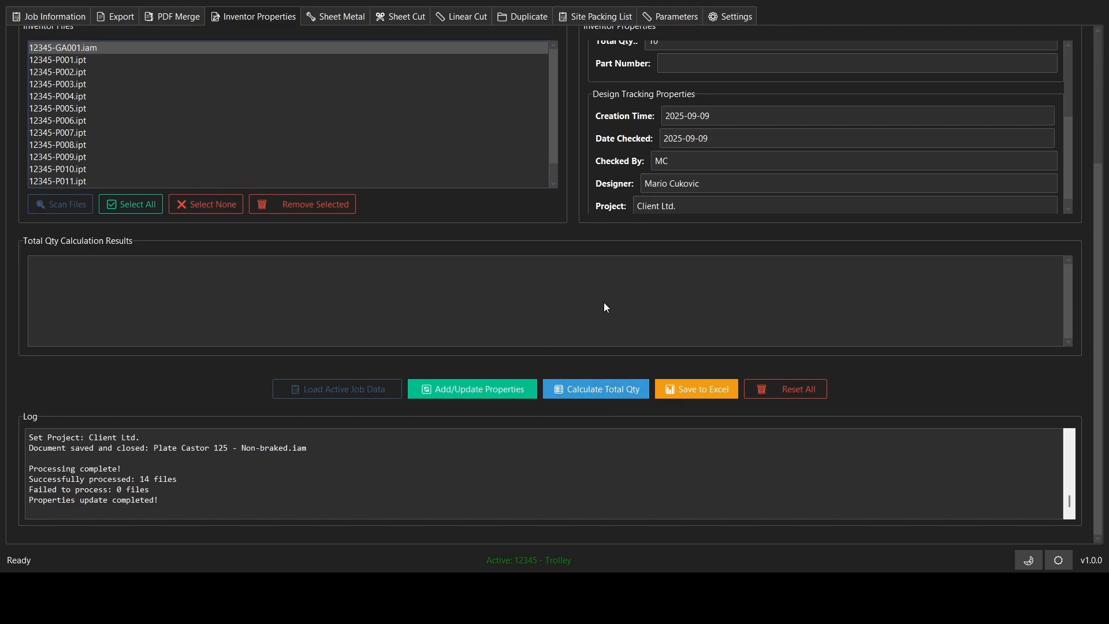
pyautogui.click(605, 384)
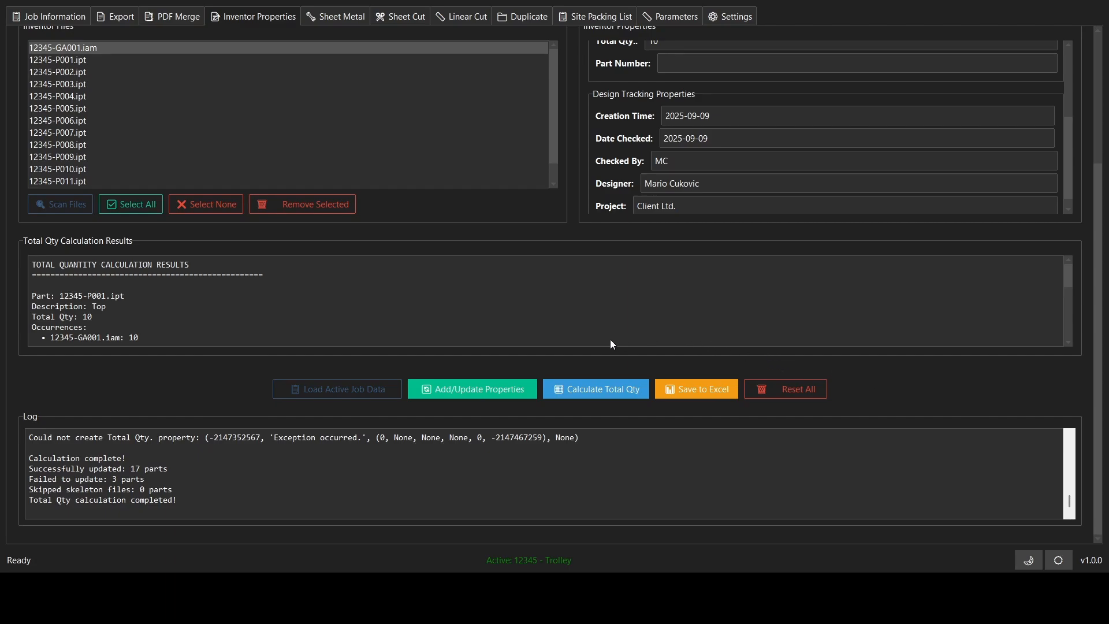
pyautogui.click(698, 391)
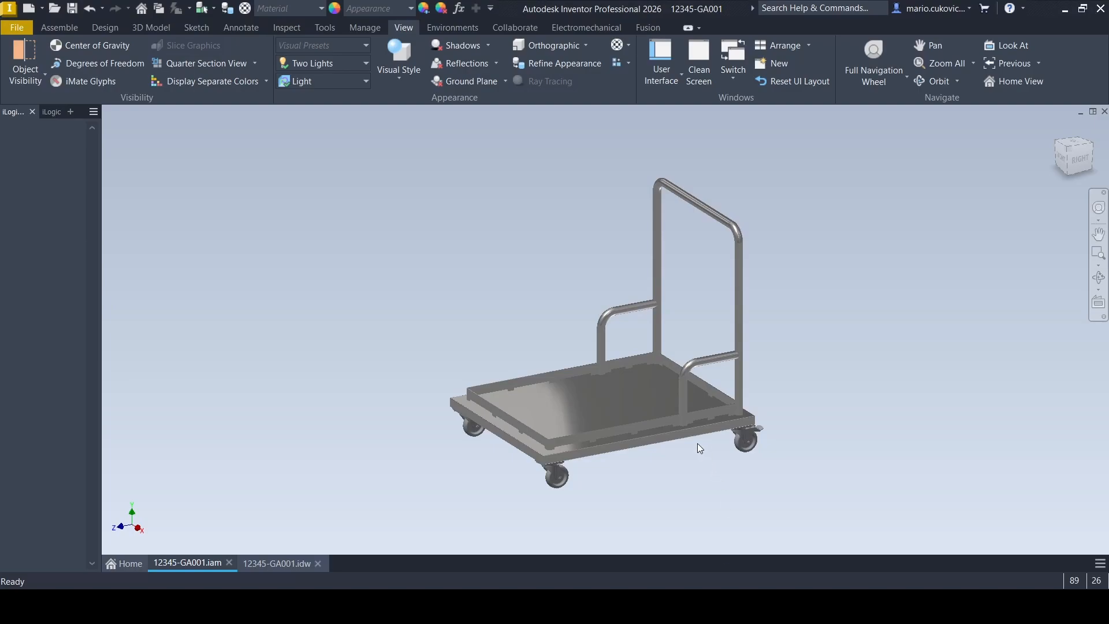
# Orbit the trolley assembly to inspect the changed base, handrail and castors from above
pyautogui.click(1101, 280)
pyautogui.moveTo(681, 352); pyautogui.dragTo(700, 410)
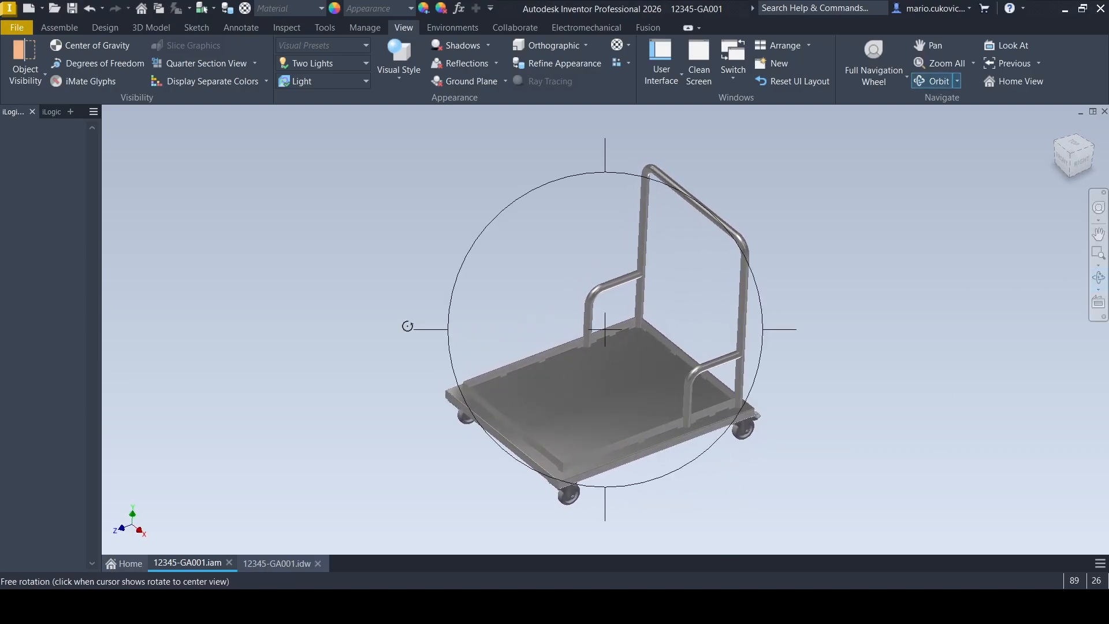
pyautogui.press('Escape')
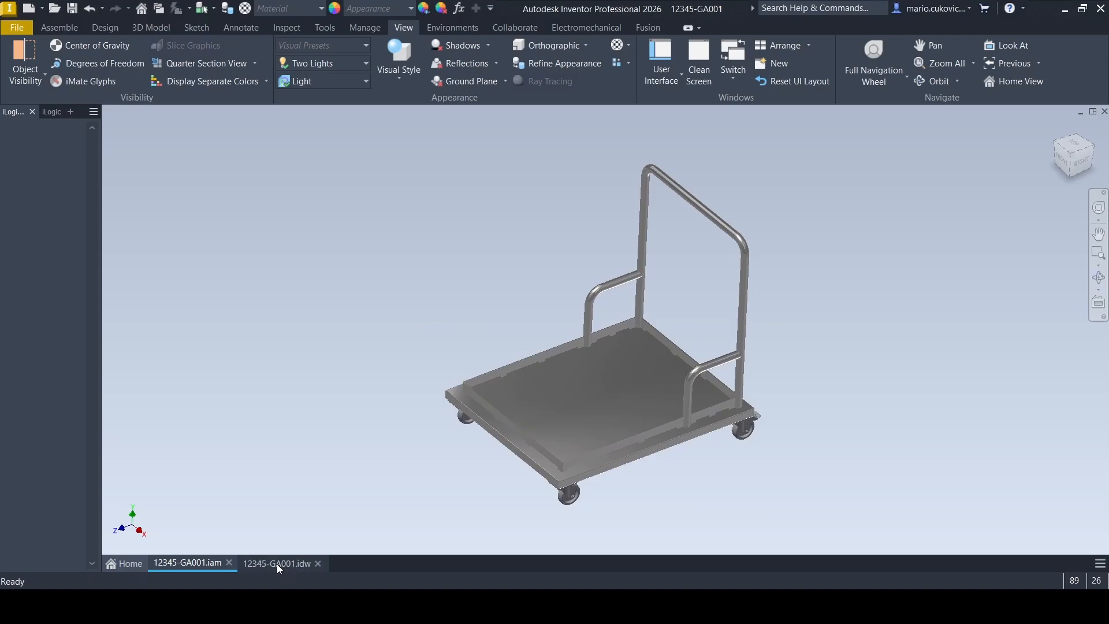
# Open the 12345-GA001.idw drawing and examine the dimensions in the plan, elevation and side views
pyautogui.click(276, 564)
pyautogui.scroll(5, 349, 252)
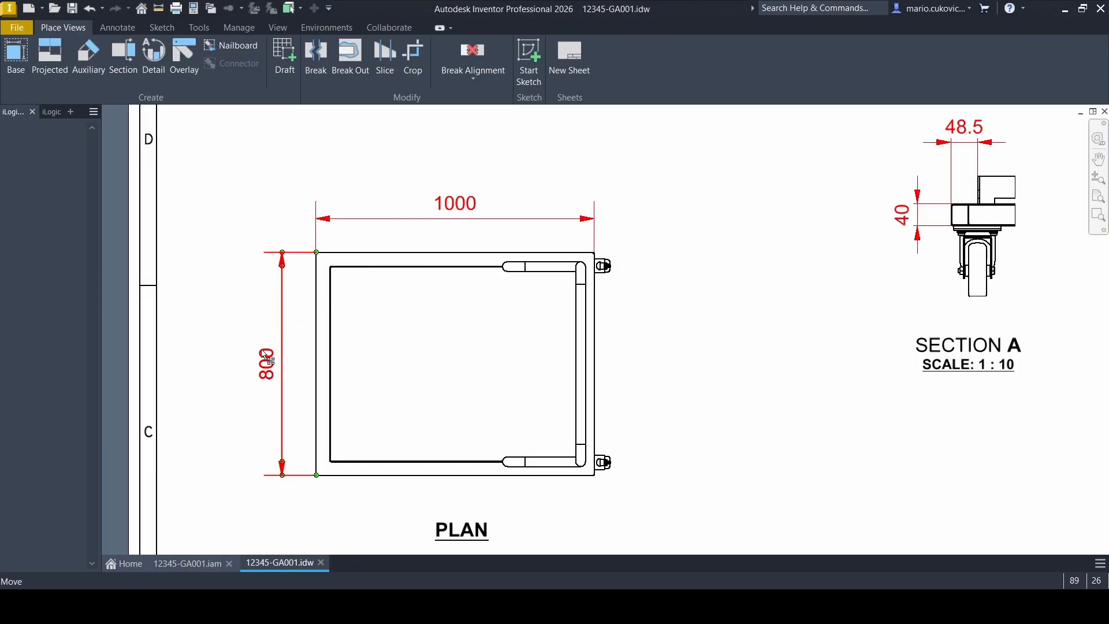
pyautogui.scroll(-2, 401, 252)
pyautogui.scroll(-2, 457, 216)
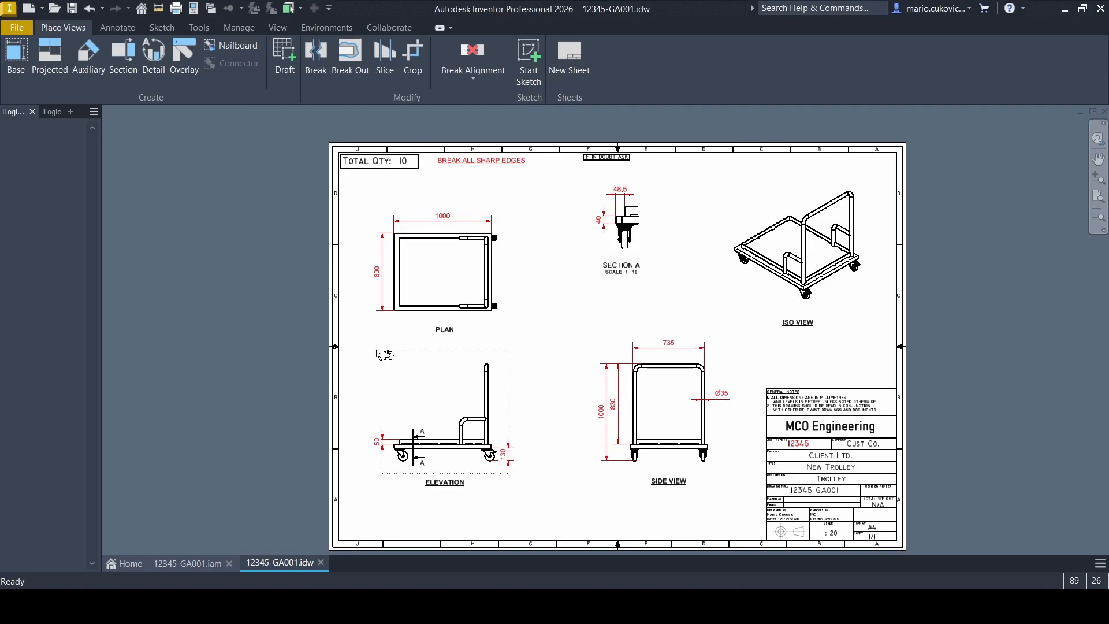
pyautogui.scroll(2, 542, 496)
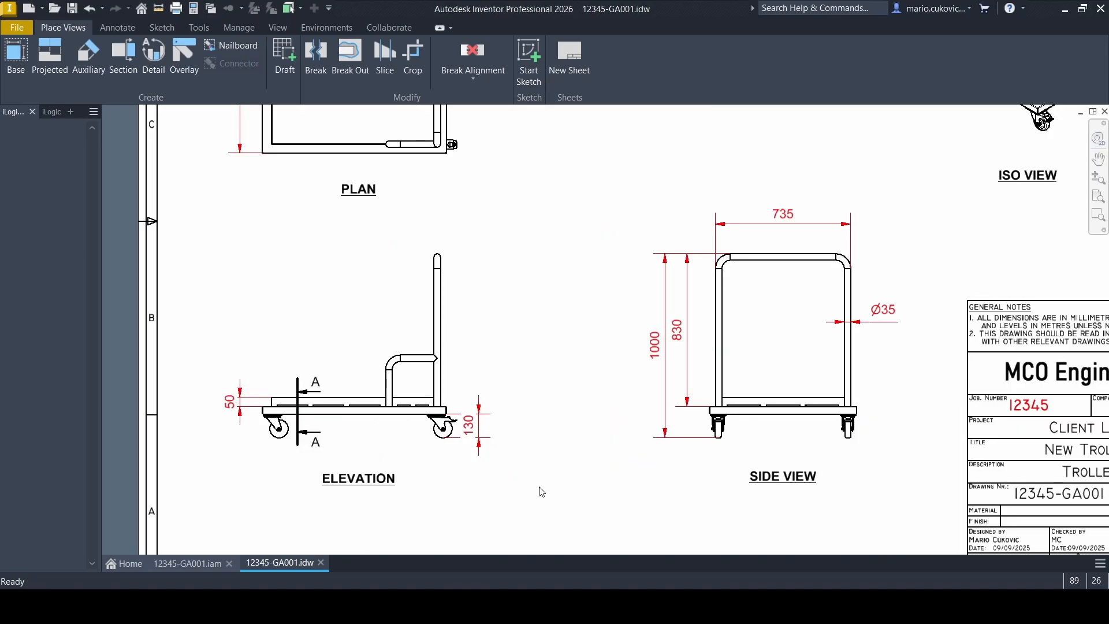
pyautogui.scroll(-2, 540, 491)
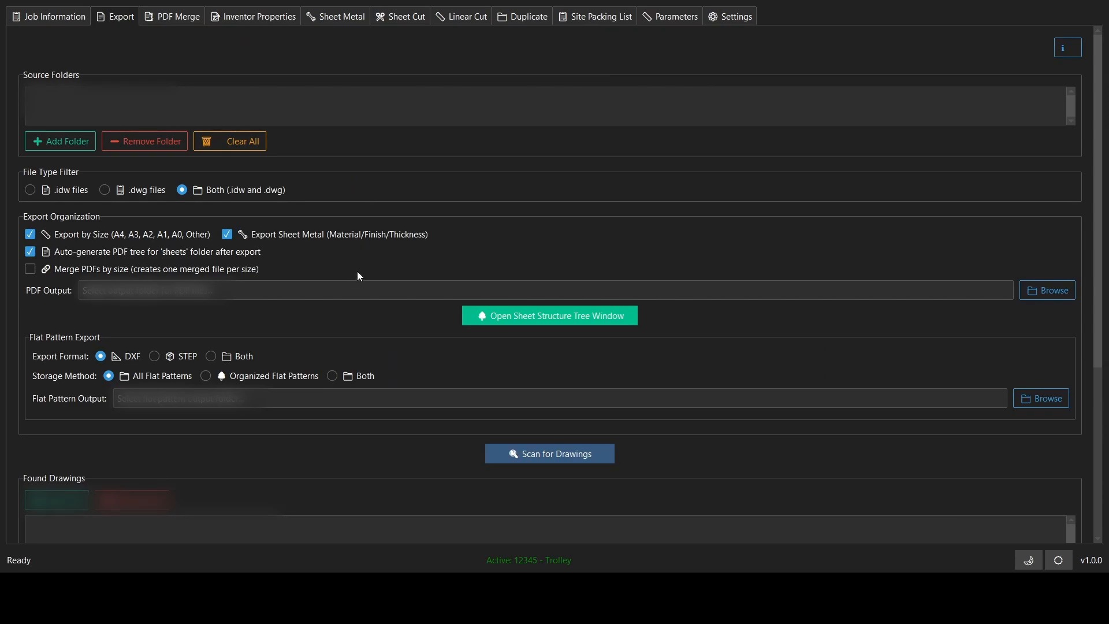
# Add the (03) Inventor Files folder and its Parts subfolder as export sources and limit the file type to .idw
pyautogui.click(66, 139)
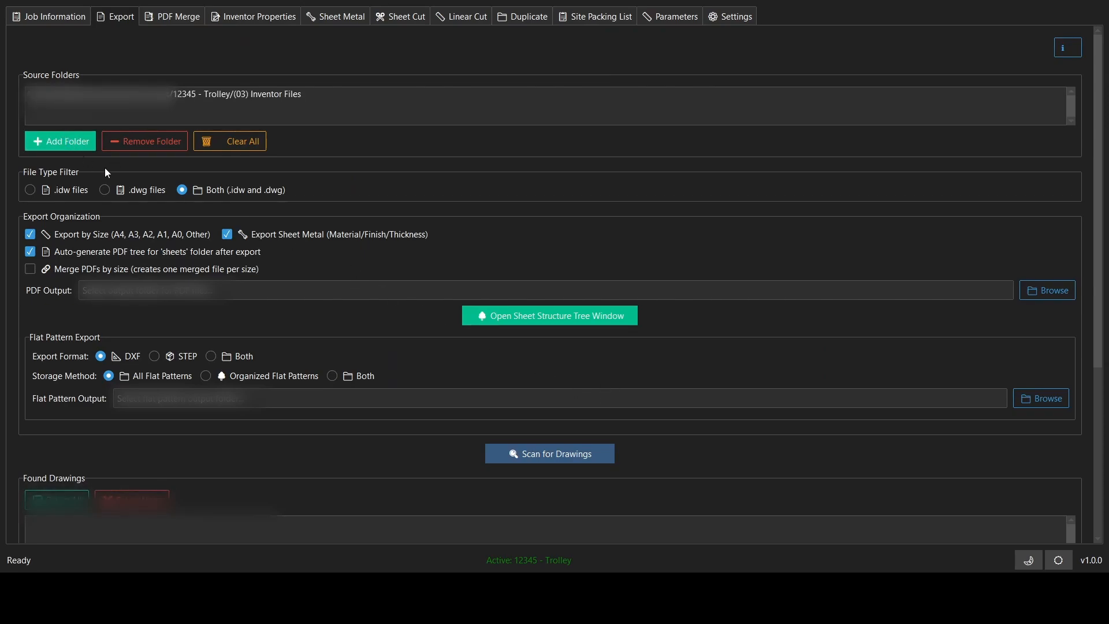
pyautogui.click(571, 368)
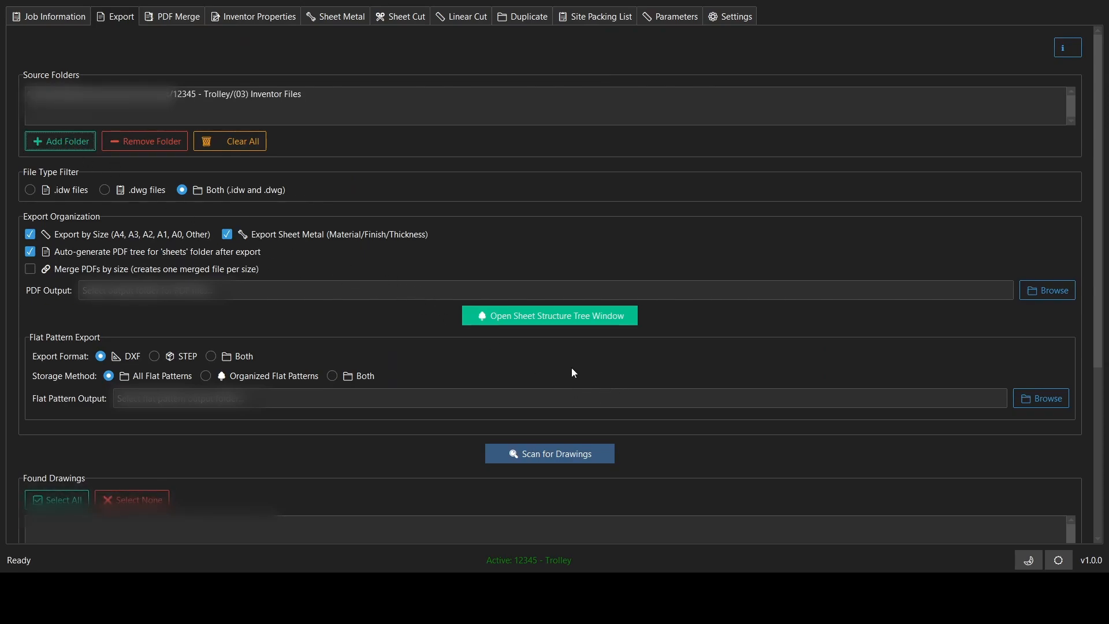
pyautogui.click(30, 191)
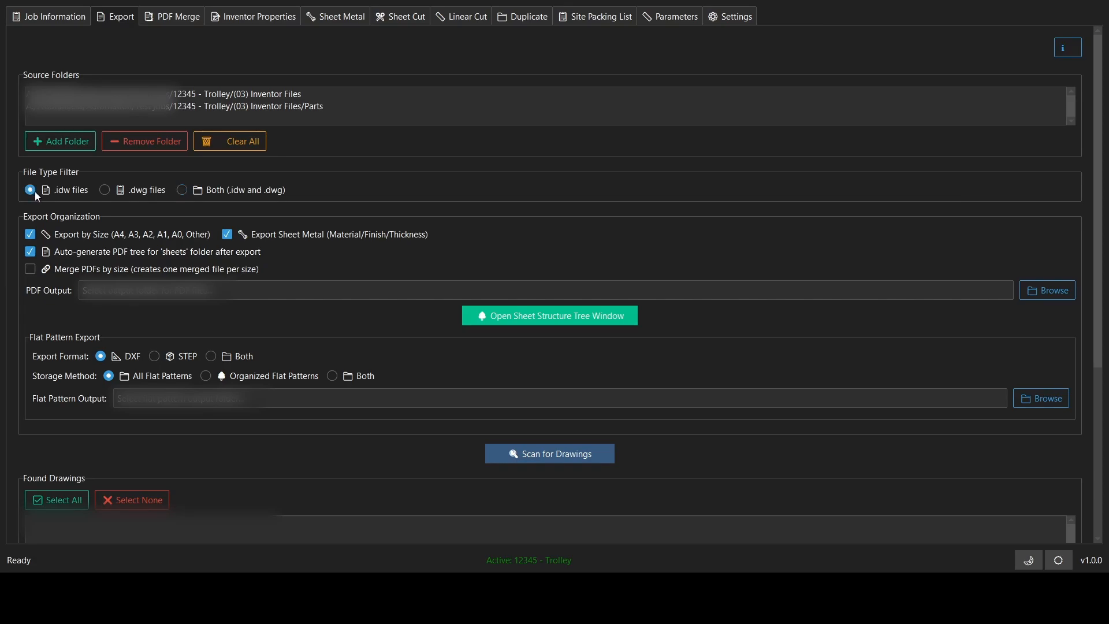
# Merge PDFs by size into (01) Fabrication Drawings and set flat patterns to both formats and both storage methods, output to (04) Laser Parts
pyautogui.click(31, 269)
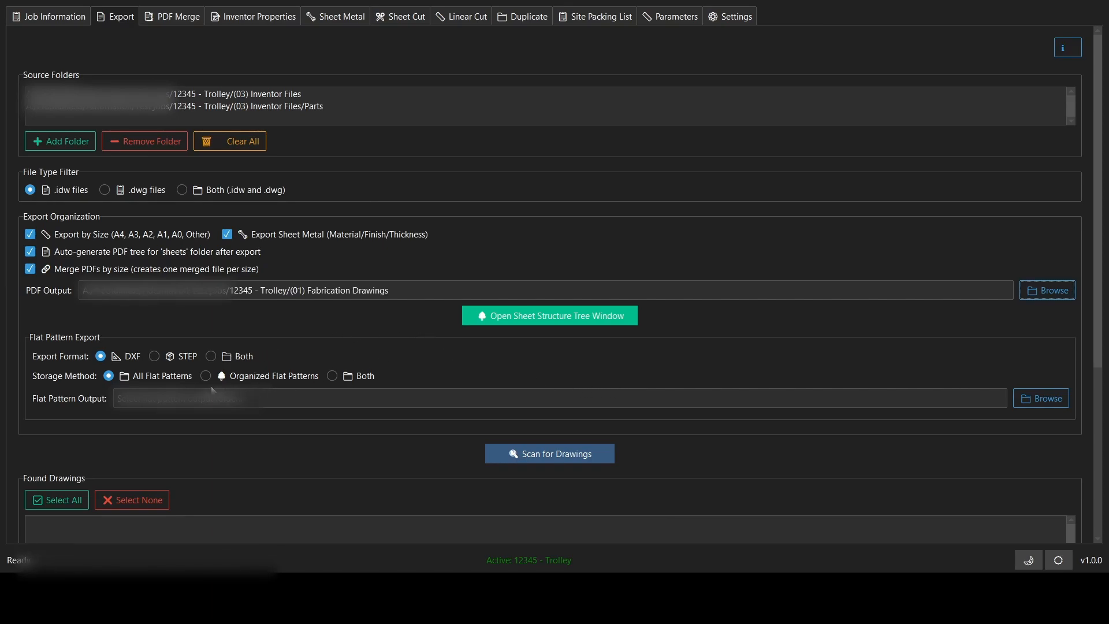
pyautogui.click(211, 356)
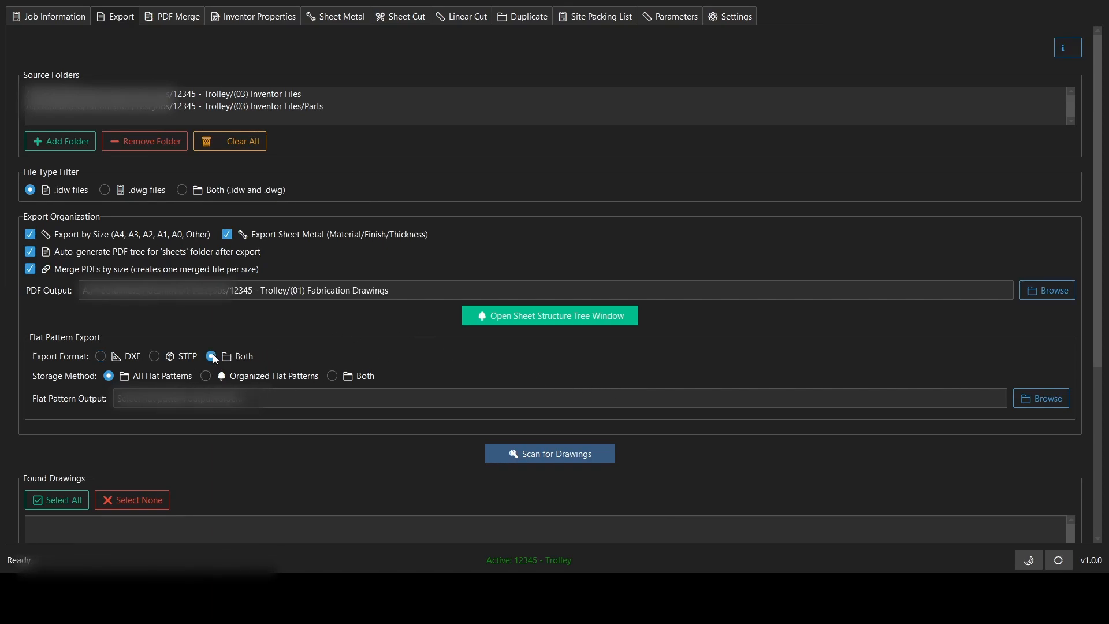
pyautogui.click(332, 376)
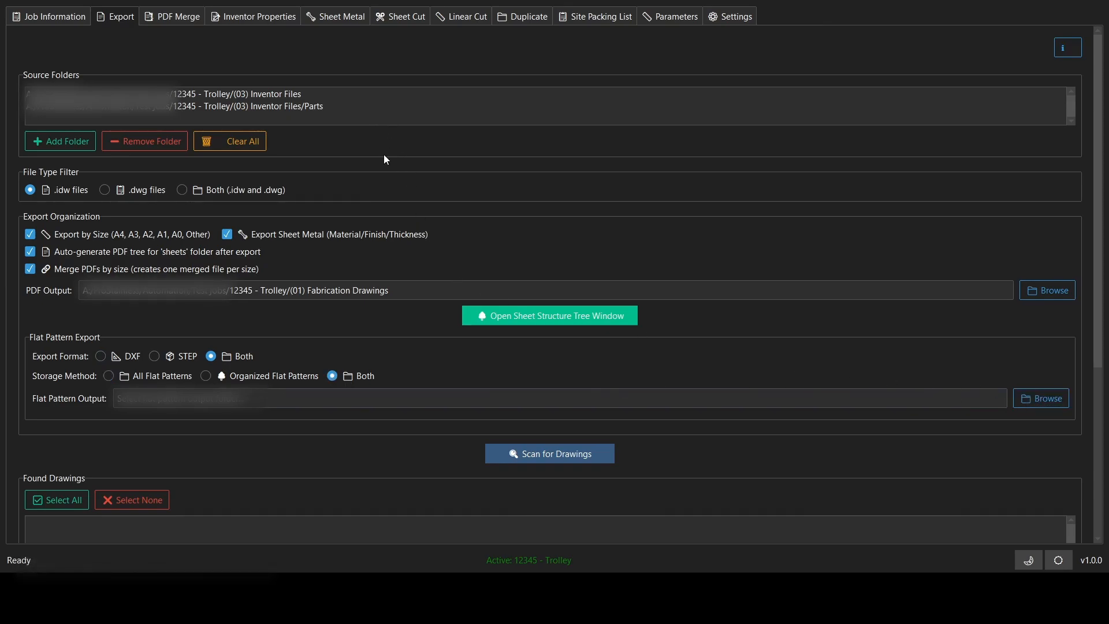
pyautogui.click(588, 397)
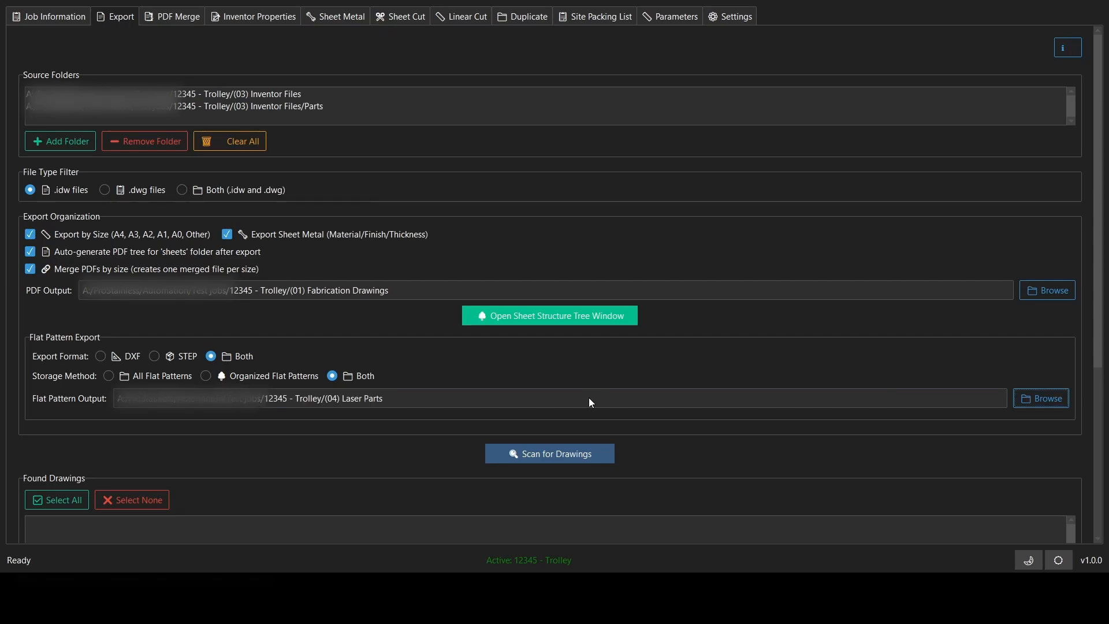
# Scan the source folders for drawings, then select all found drawings and export them
pyautogui.moveTo(1100, 208); pyautogui.dragTo(1108, 312)
pyautogui.click(550, 282)
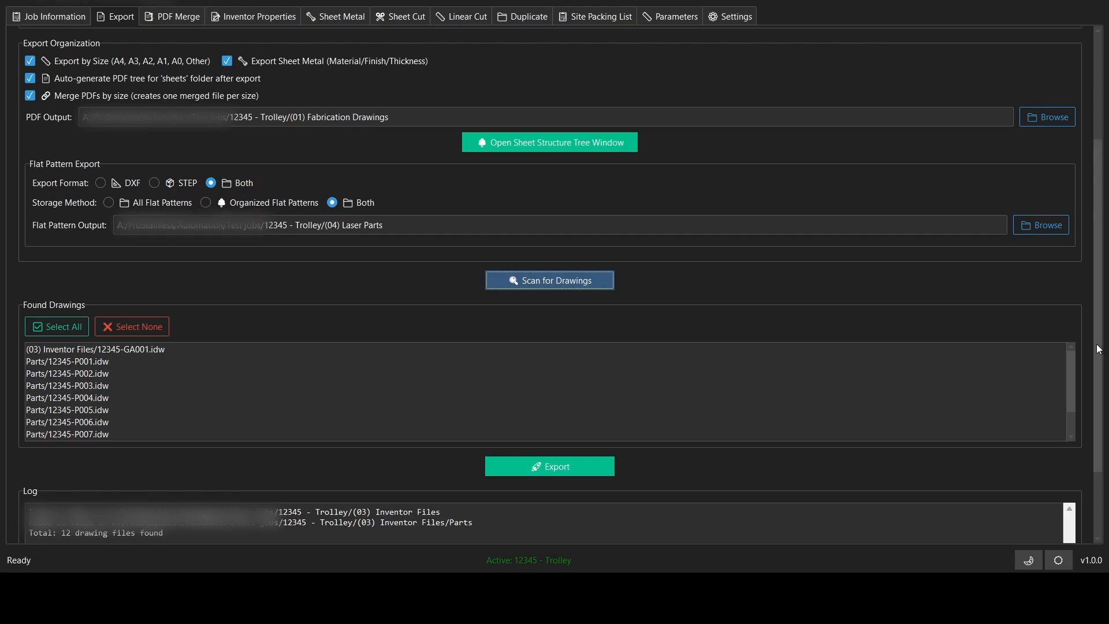
pyautogui.scroll(-2, 474, 369)
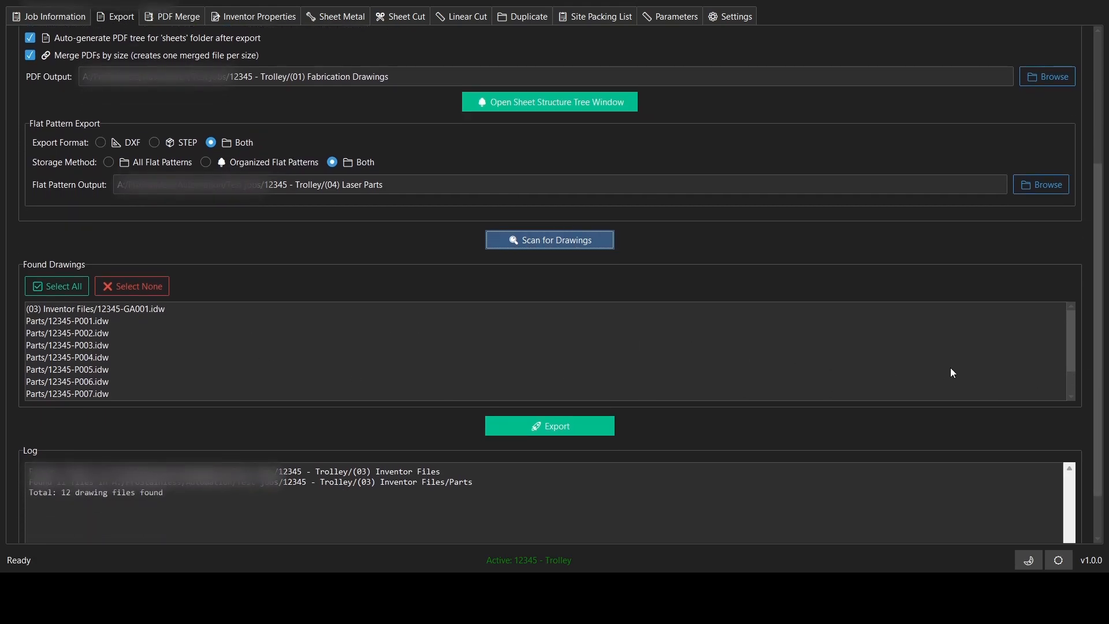
pyautogui.moveTo(1069, 333)
pyautogui.mouseDown()
pyautogui.moveTo(1073, 380)
pyautogui.moveTo(1065, 320)
pyautogui.mouseUp()
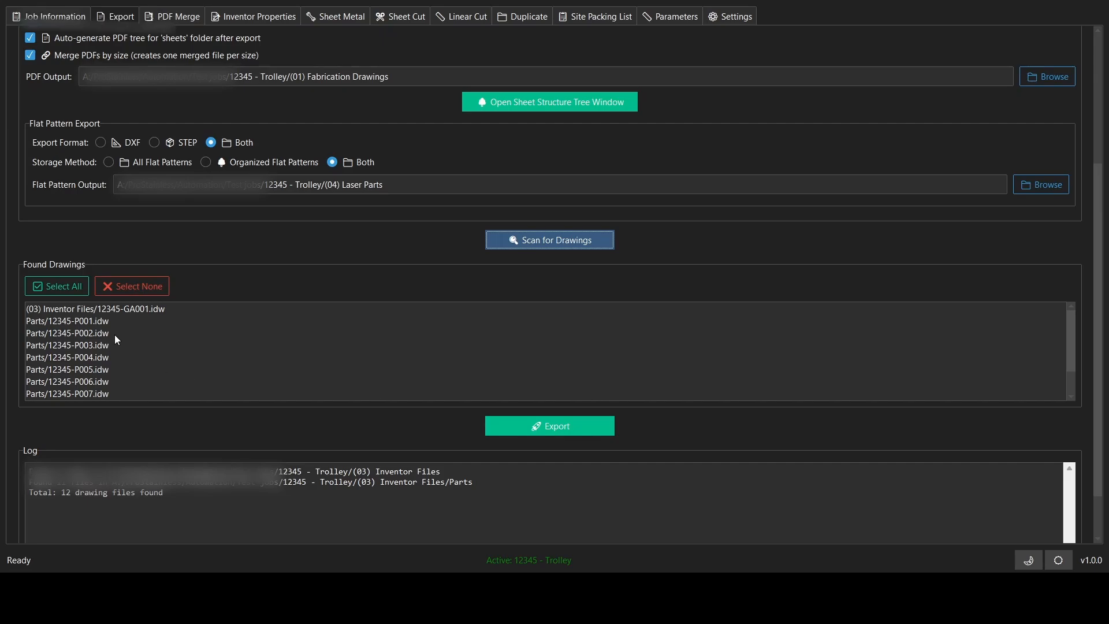
pyautogui.click(61, 287)
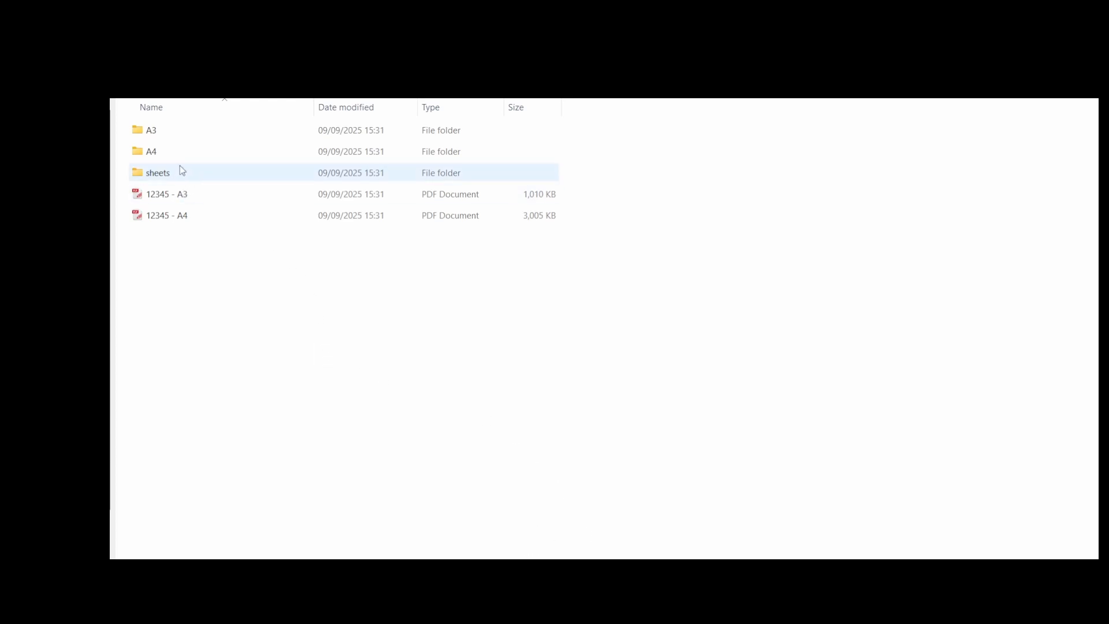
# Check the individual drawing PDFs exported to the A3 and A4 folders
pyautogui.doubleClick(161, 130)
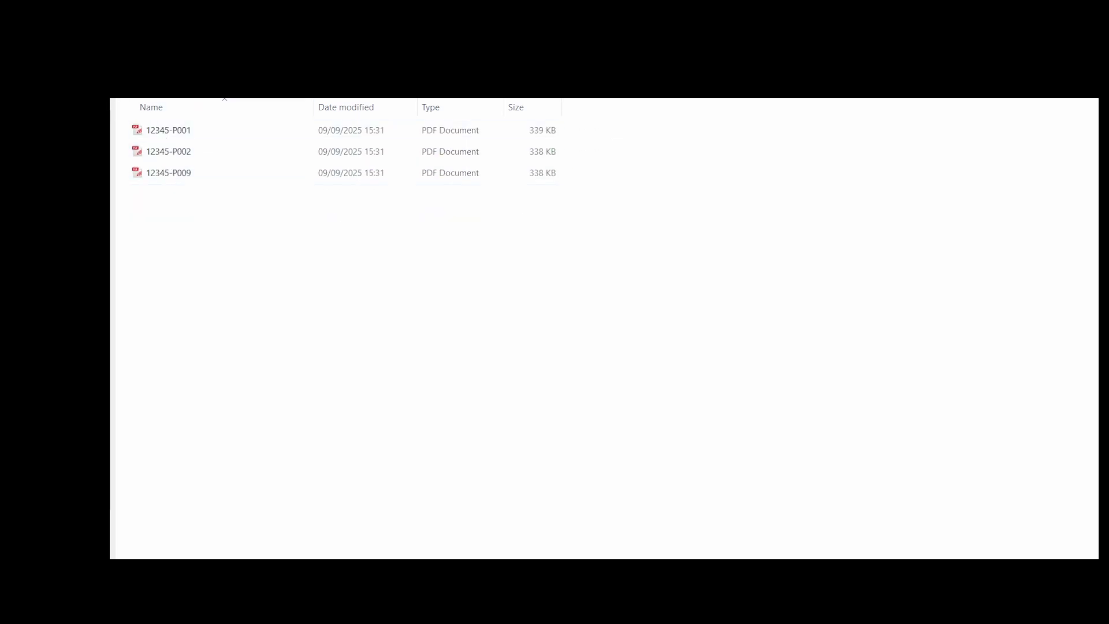
pyautogui.hotkey('alt', 'Left')
pyautogui.doubleClick(141, 151)
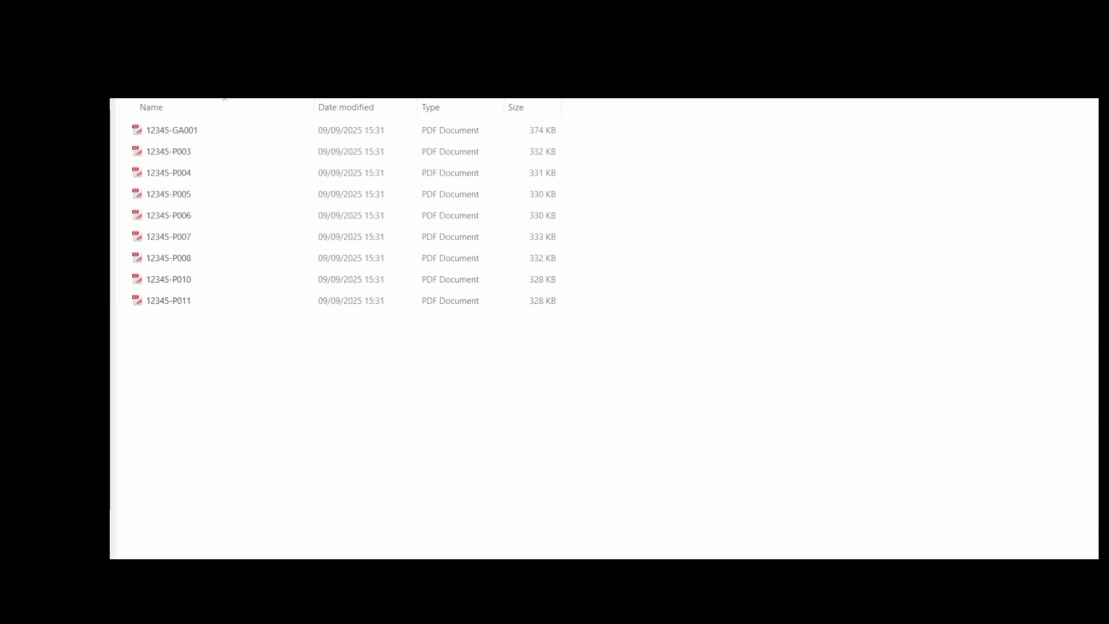
pyautogui.hotkey('alt', 'Left')
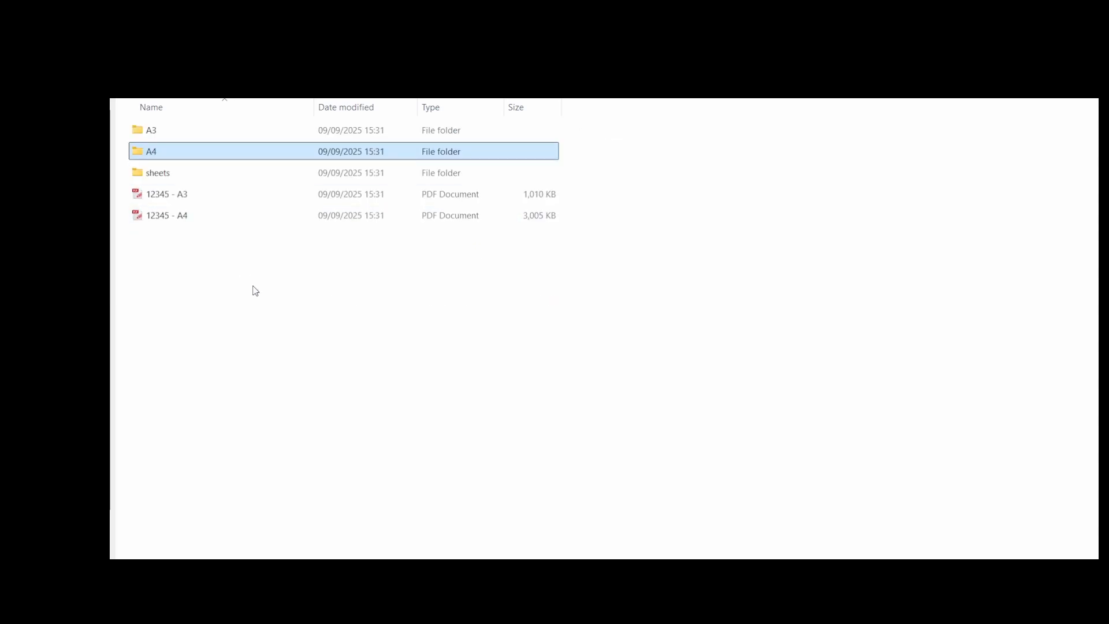
# Open the merged 12345 - A3 PDF and review all of its drawing sheets
pyautogui.doubleClick(173, 199)
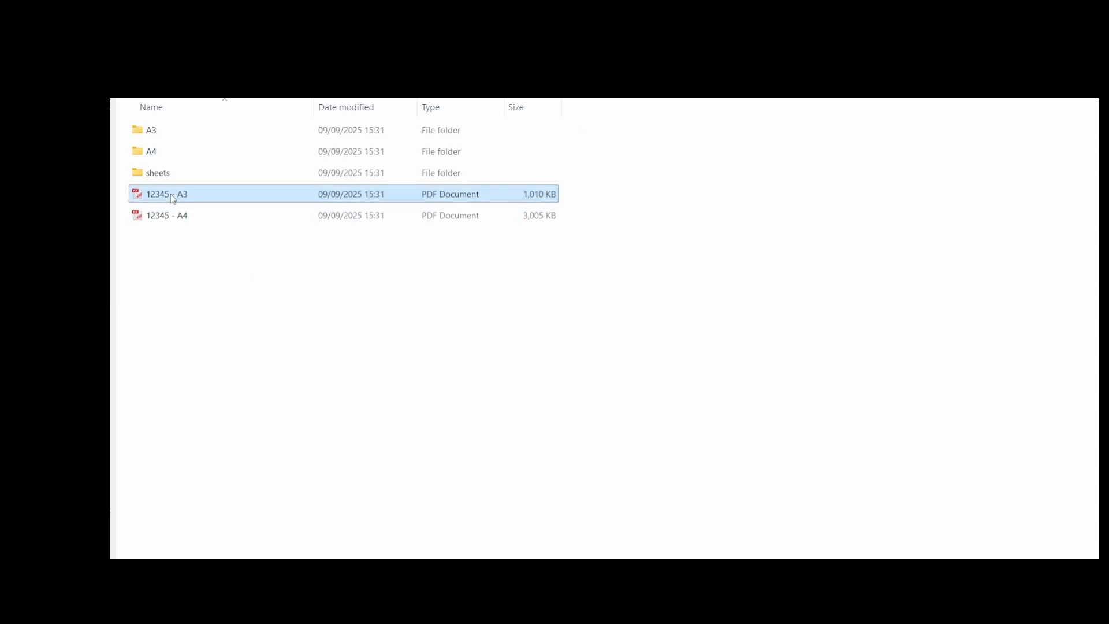
pyautogui.scroll(-15, 455, 343)
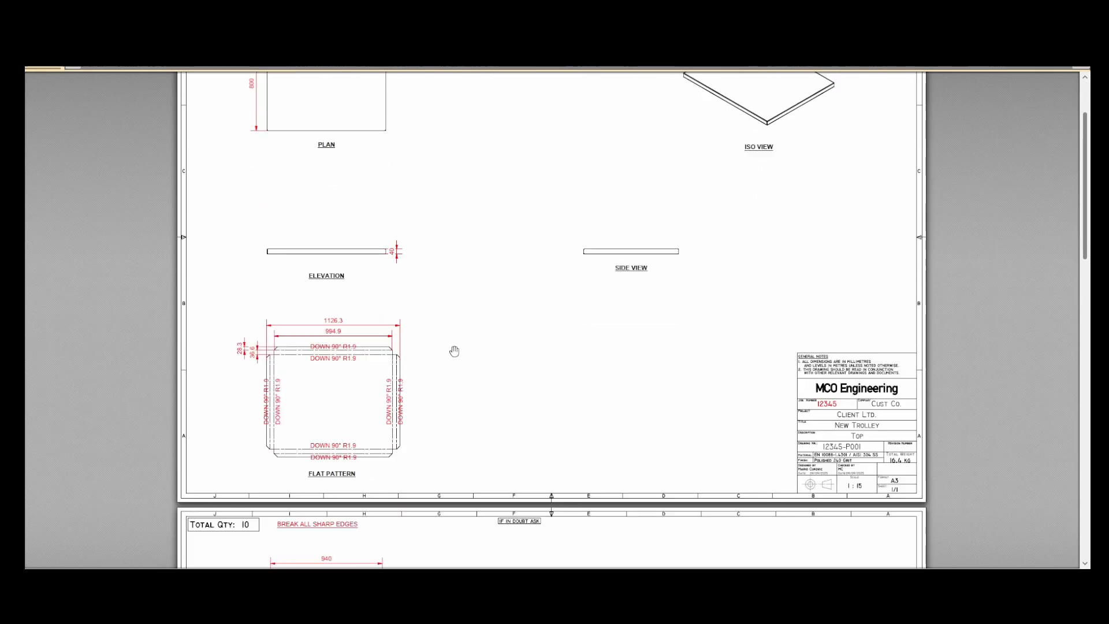
pyautogui.scroll(-10, 526, 351)
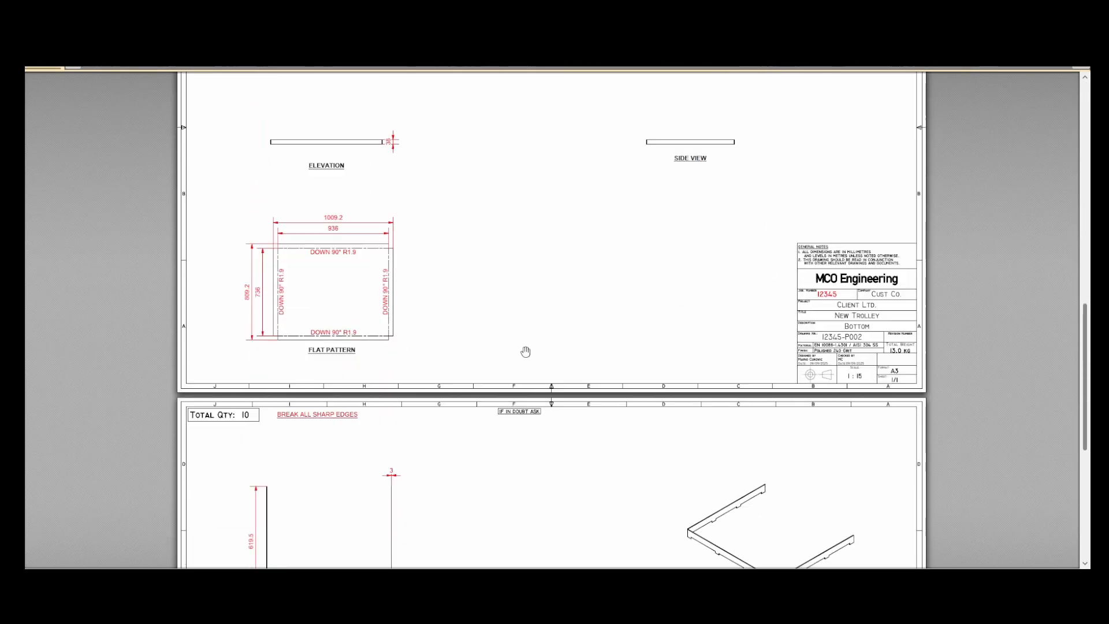
pyautogui.scroll(-2, 526, 352)
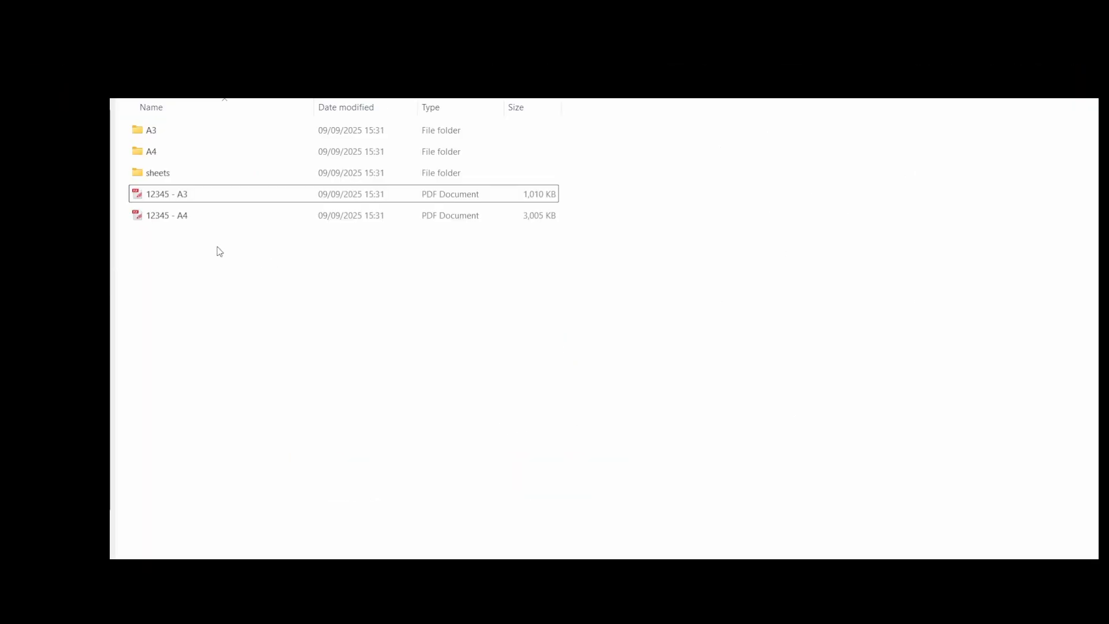
# Open the merged 12345 - A4 PDF and review the assembly and part drawings through to the end
pyautogui.click(183, 218)
pyautogui.doubleClick(183, 220)
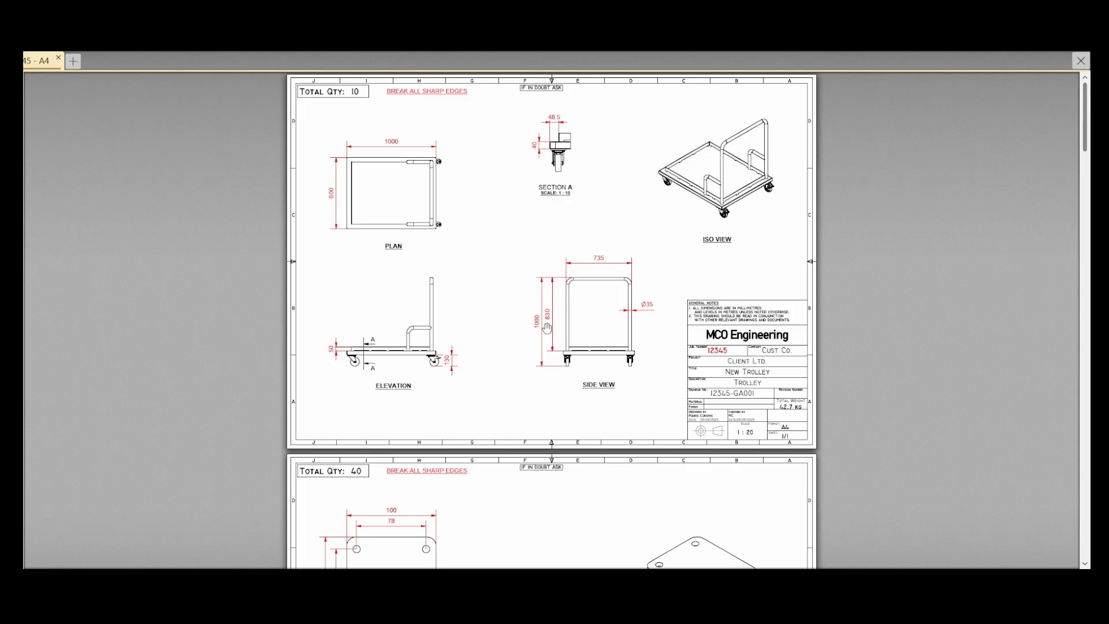
pyautogui.scroll(-10, 859, 324)
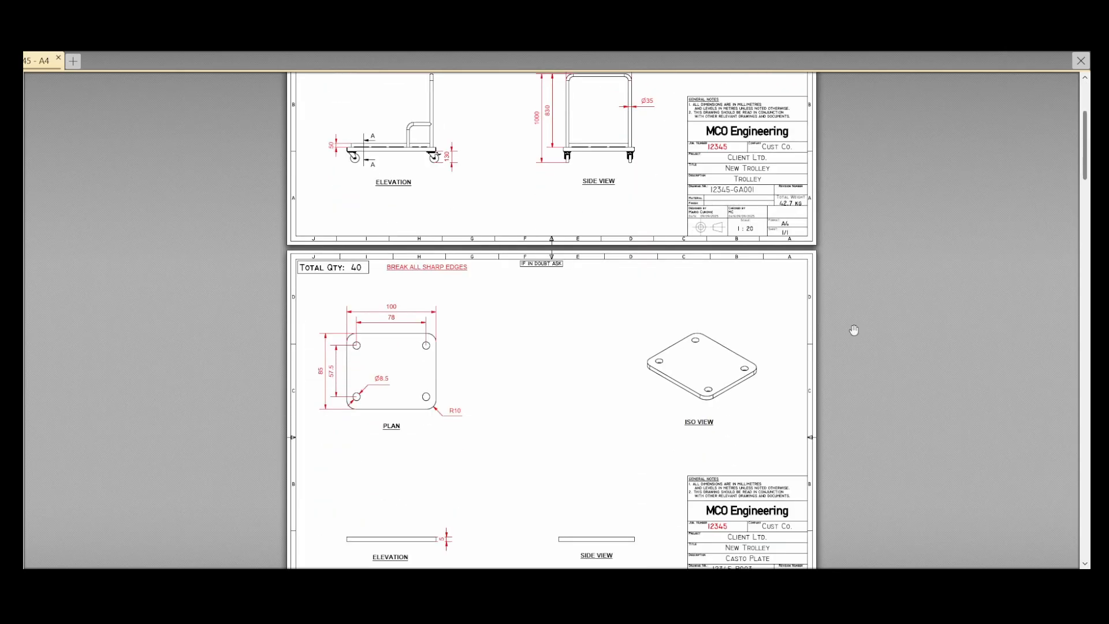
pyautogui.scroll(-10, 854, 331)
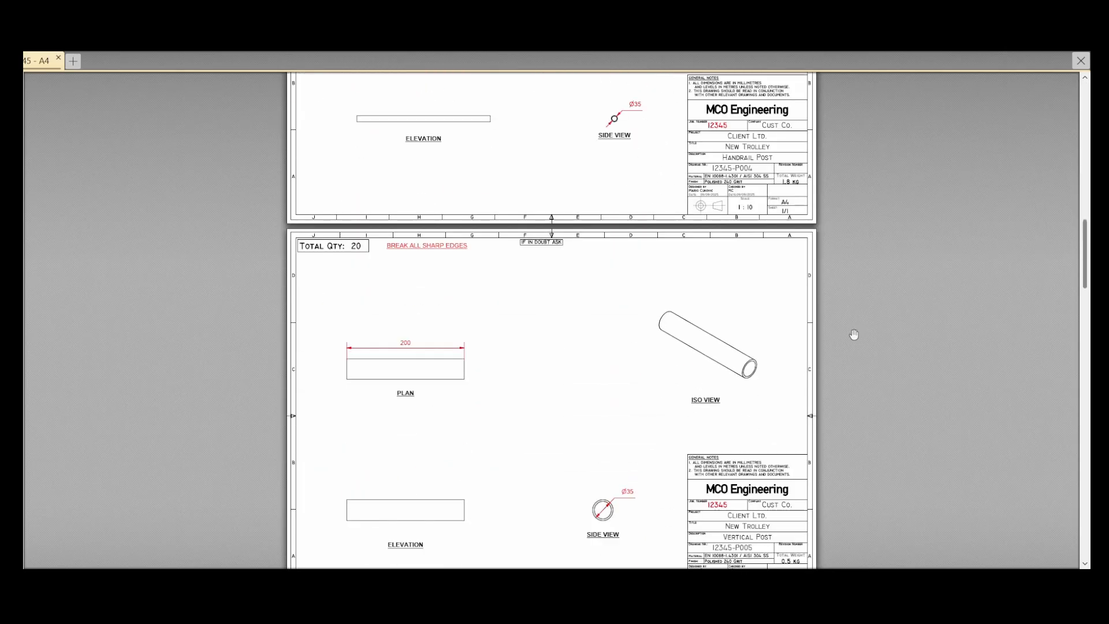
pyautogui.scroll(-10, 853, 337)
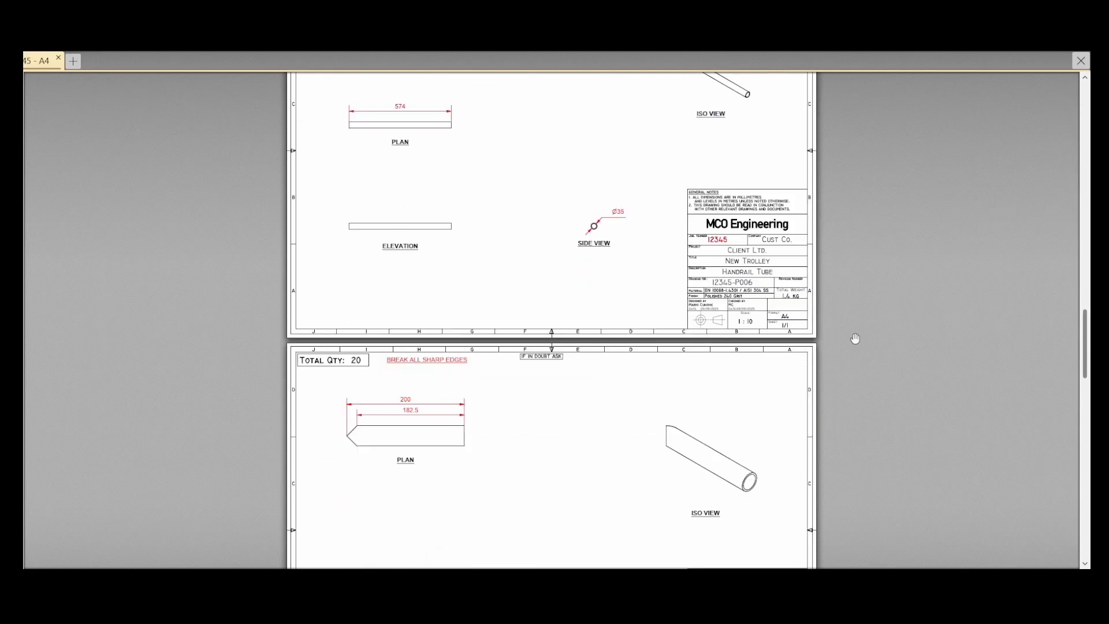
pyautogui.scroll(-10, 855, 349)
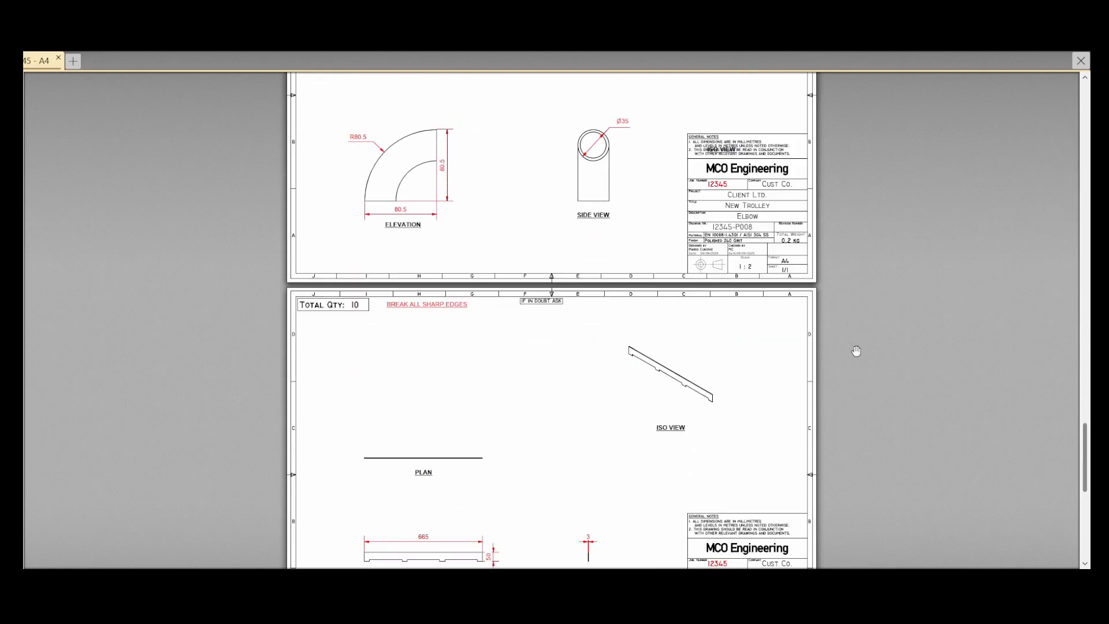
pyautogui.scroll(-3, 857, 351)
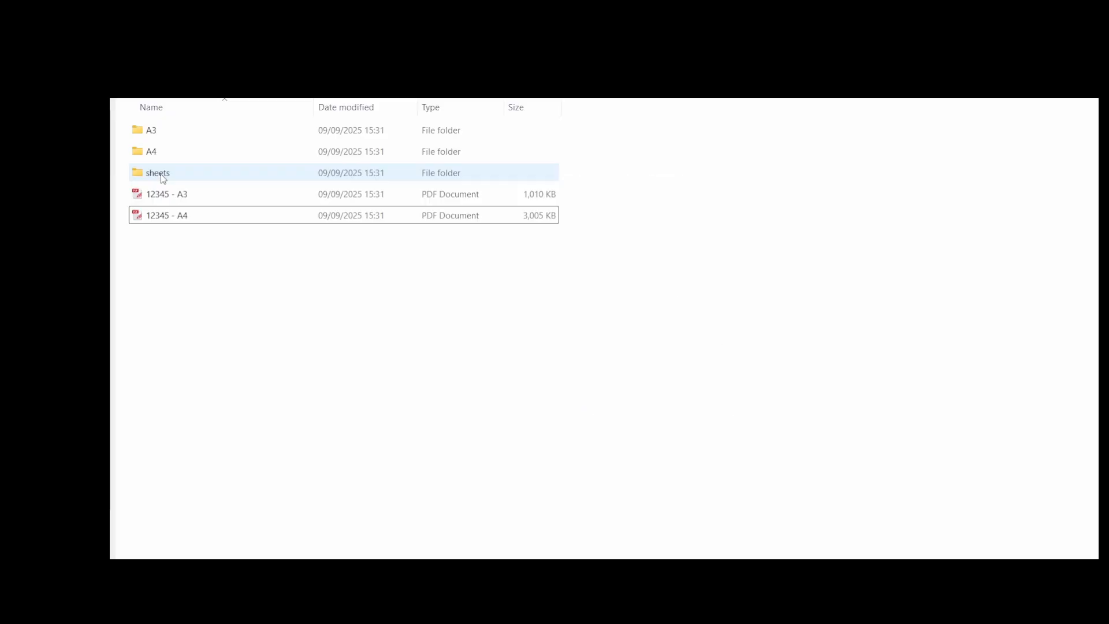
# In the sheets folder, view the 12345 - Sheet Structure Tree PDF and browse the EN 10088-1.4301 _ AISI 304 SS folder's Polished 240 Grit drawings
pyautogui.doubleClick(165, 171)
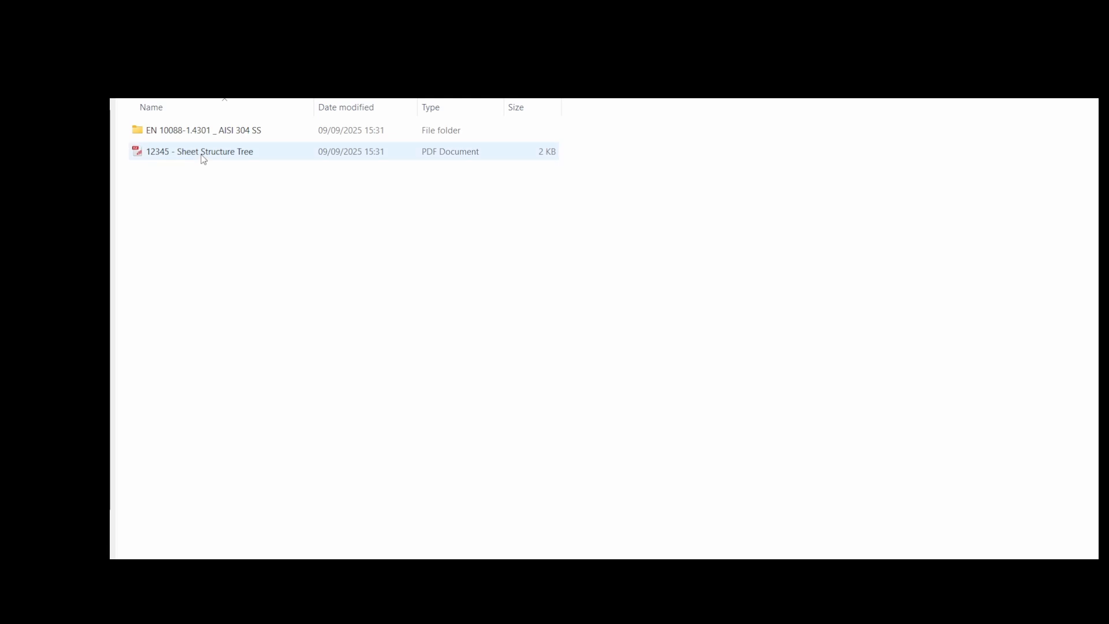
pyautogui.doubleClick(204, 153)
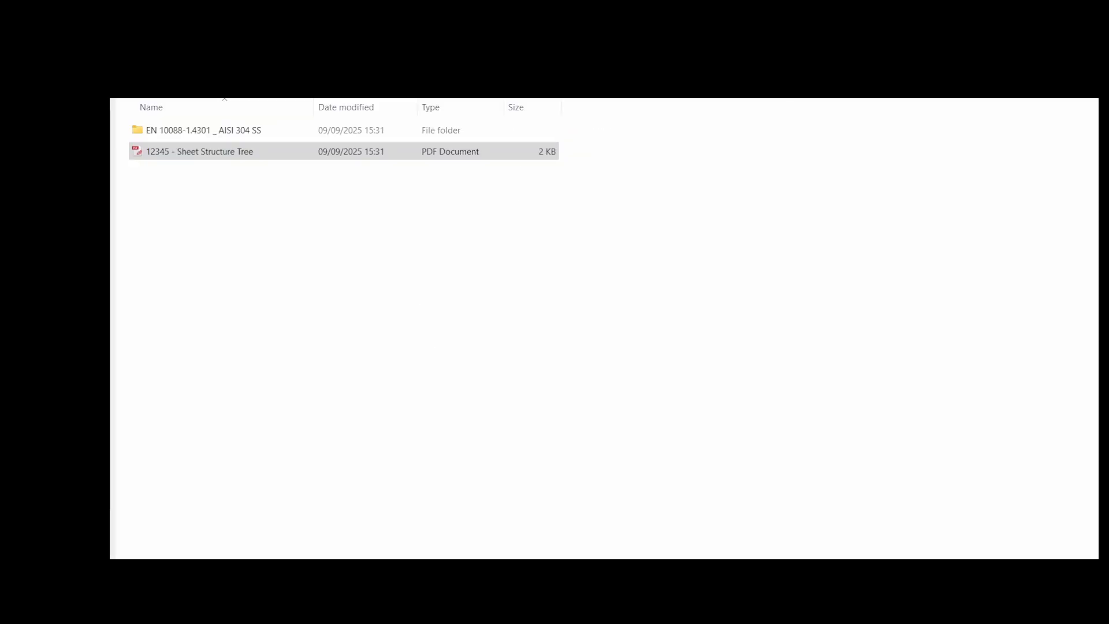
pyautogui.doubleClick(200, 137)
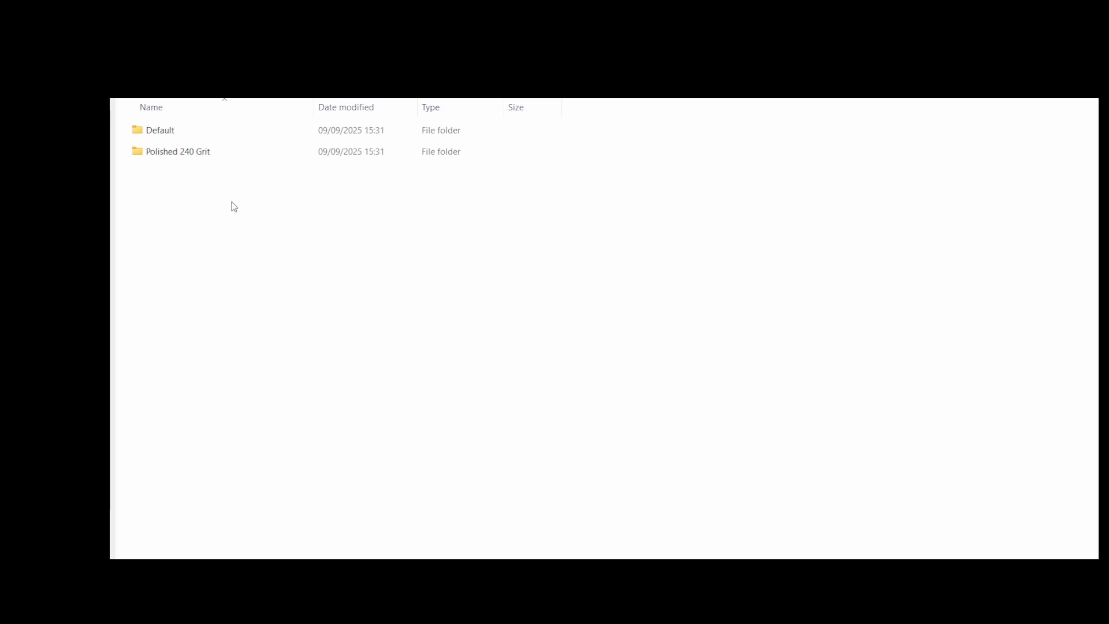
pyautogui.doubleClick(191, 153)
pyautogui.doubleClick(181, 138)
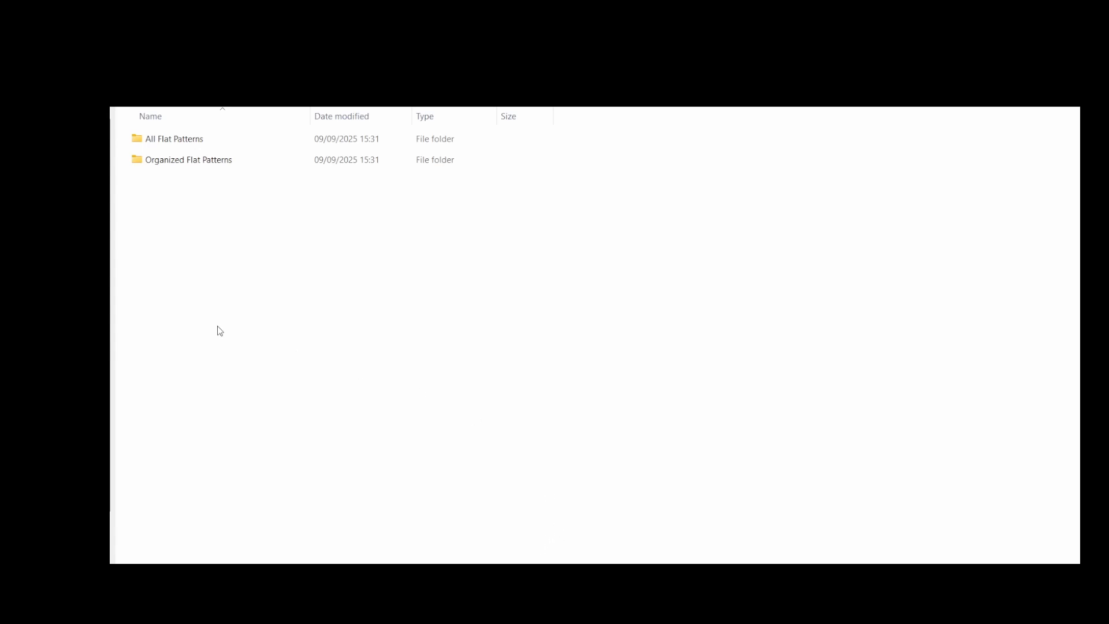
# Check the All Flat Patterns folder, then browse Organized Flat Patterns by material and finish down to the thickness folders
pyautogui.doubleClick(185, 140)
pyautogui.doubleClick(196, 163)
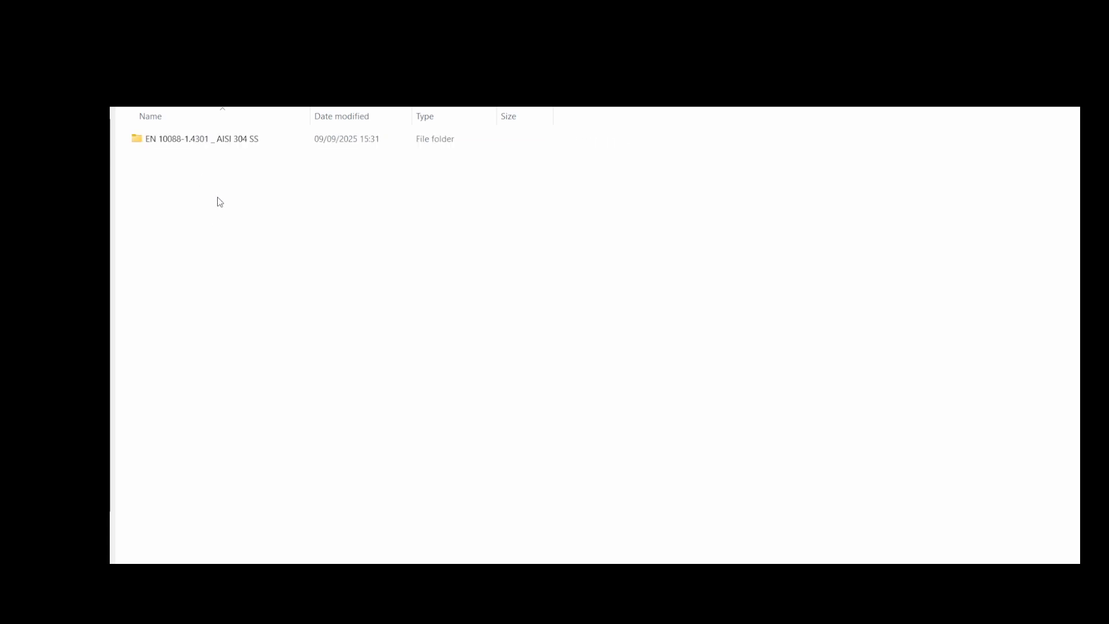
pyautogui.doubleClick(218, 144)
pyautogui.click(199, 164)
pyautogui.doubleClick(199, 164)
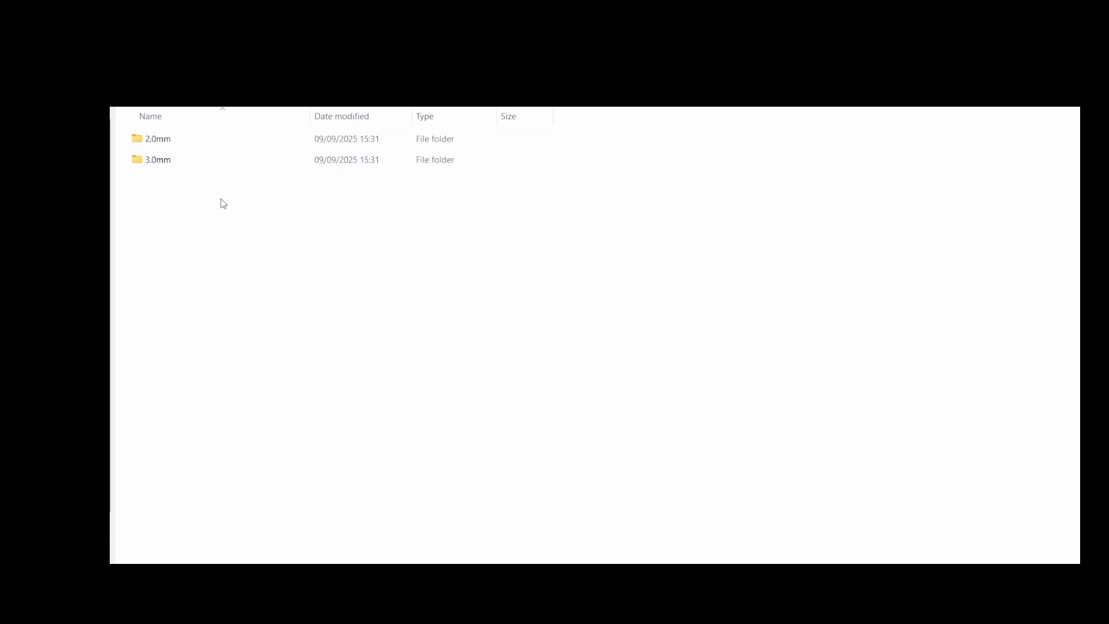
# Open the 2.0mm thickness folder to check its flat patterns
pyautogui.doubleClick(177, 143)
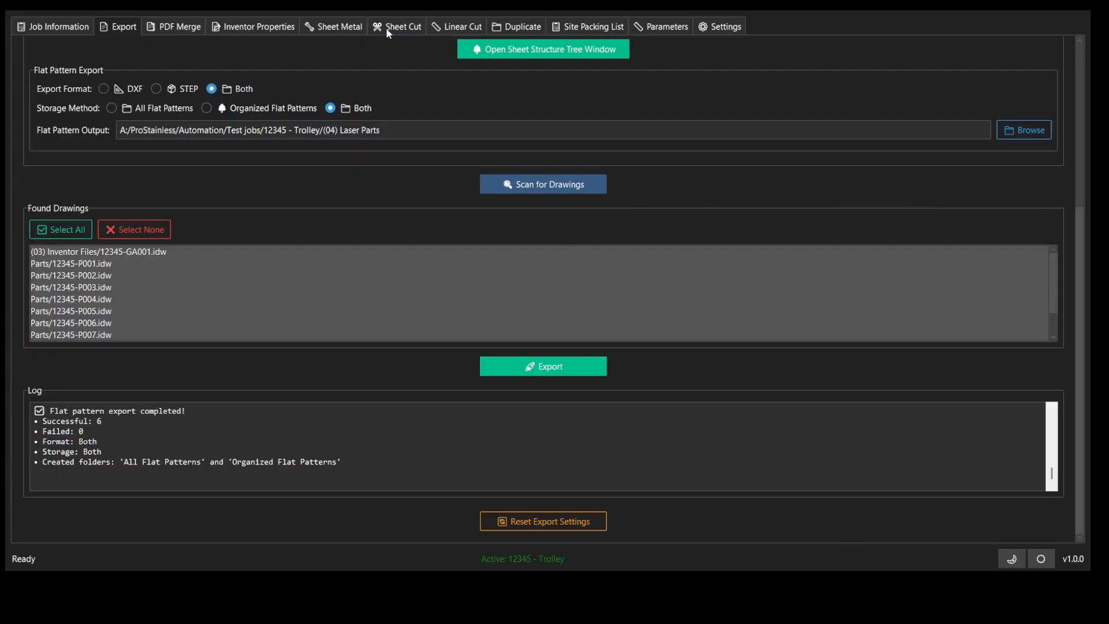
# Import the 3.0 mm EN 10088-1.4301 / AISI 304 SS - Polished 240 Grit parts from Excel for sheet cutting
pyautogui.click(397, 26)
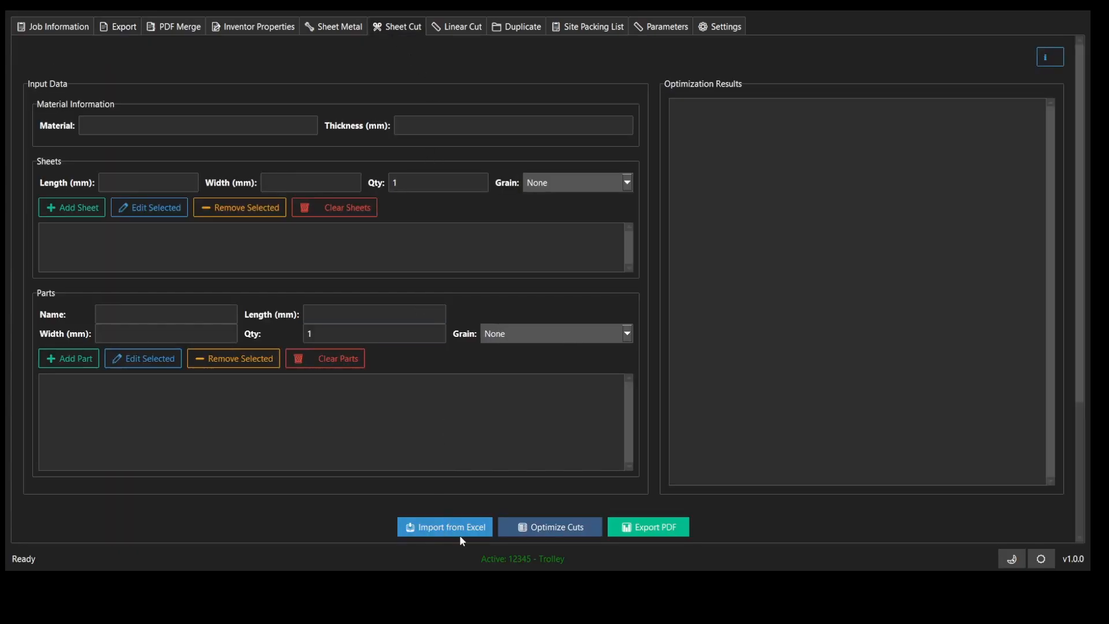
pyautogui.click(459, 527)
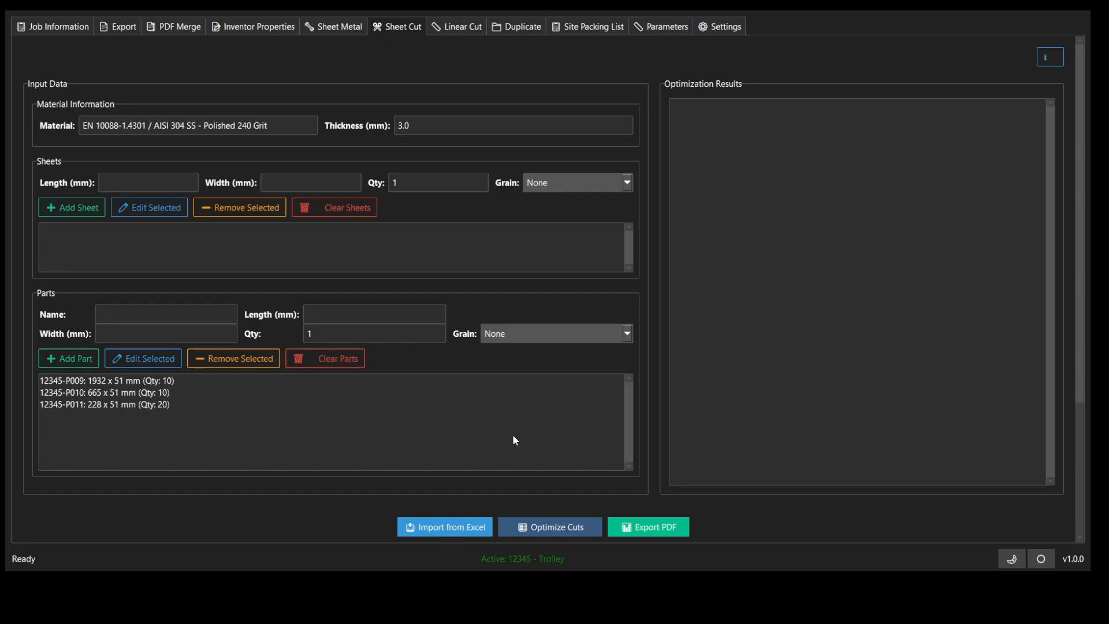
# Add a 2000 x 1000 mm stock sheet with quantity 10 and no grain direction
pyautogui.click(141, 182)
pyautogui.write('2000')
pyautogui.press('Tab')
pyautogui.write('1000')
pyautogui.press('Tab')
pyautogui.write('0')
pyautogui.press('Tab')
# Add a 2500 x 1250 mm stock sheet with quantity 10 and no grain direction
pyautogui.press('Tab')
pyautogui.press('space')
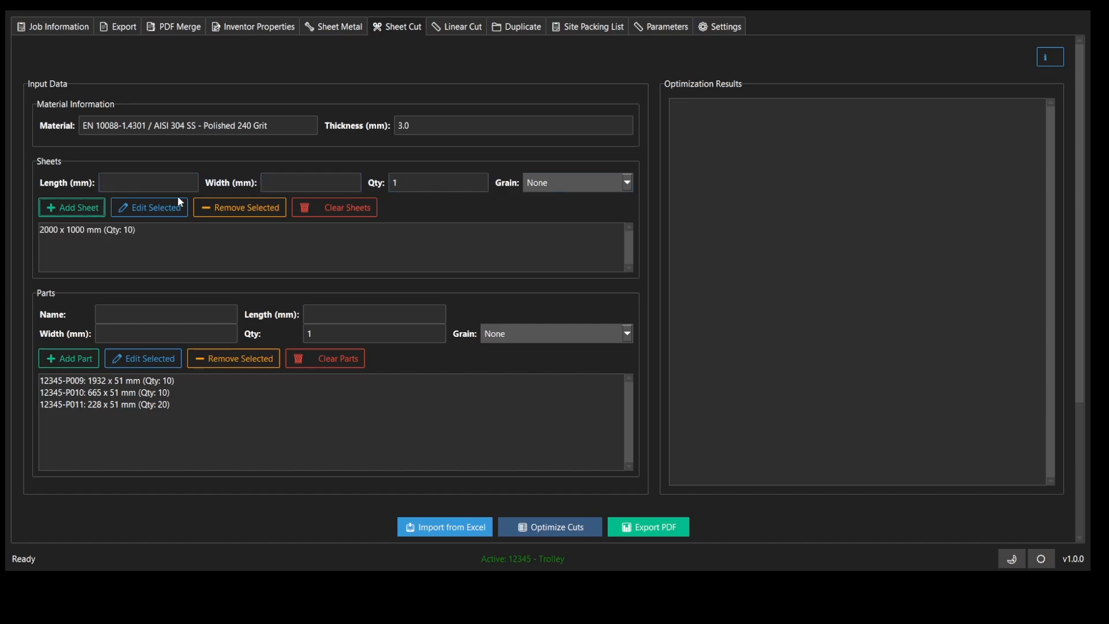
pyautogui.click(132, 184)
pyautogui.write('2500')
pyautogui.press('Tab')
pyautogui.write('1250')
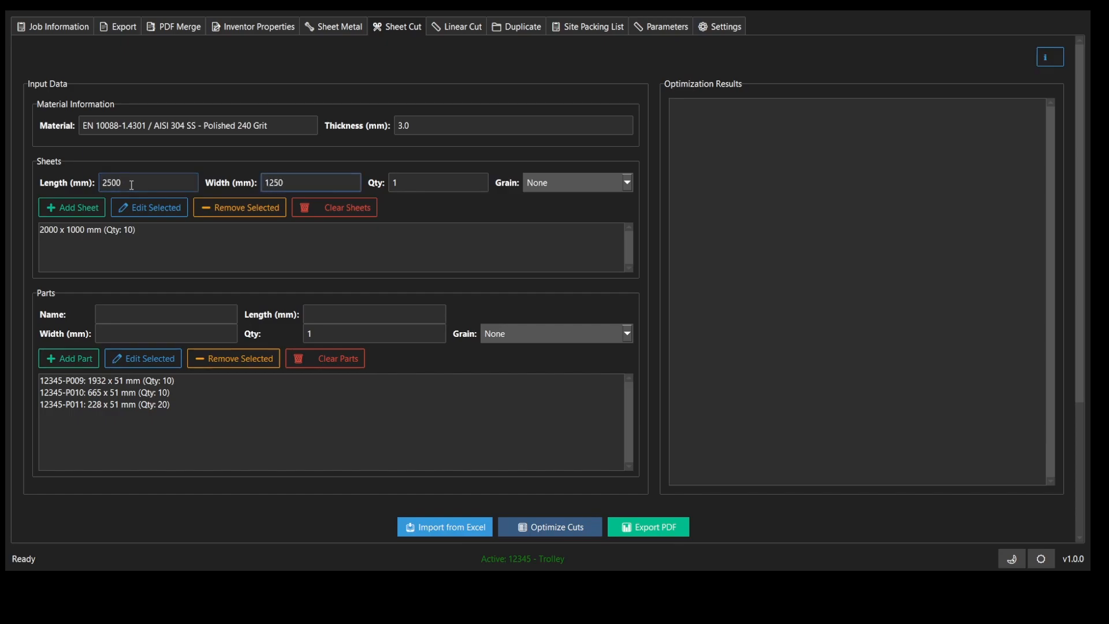
pyautogui.press('Tab')
# Add a 3000 x 1500 mm stock sheet with quantity 10 and no grain direction
pyautogui.press('Tab')
pyautogui.press('Return')
pyautogui.click(132, 184)
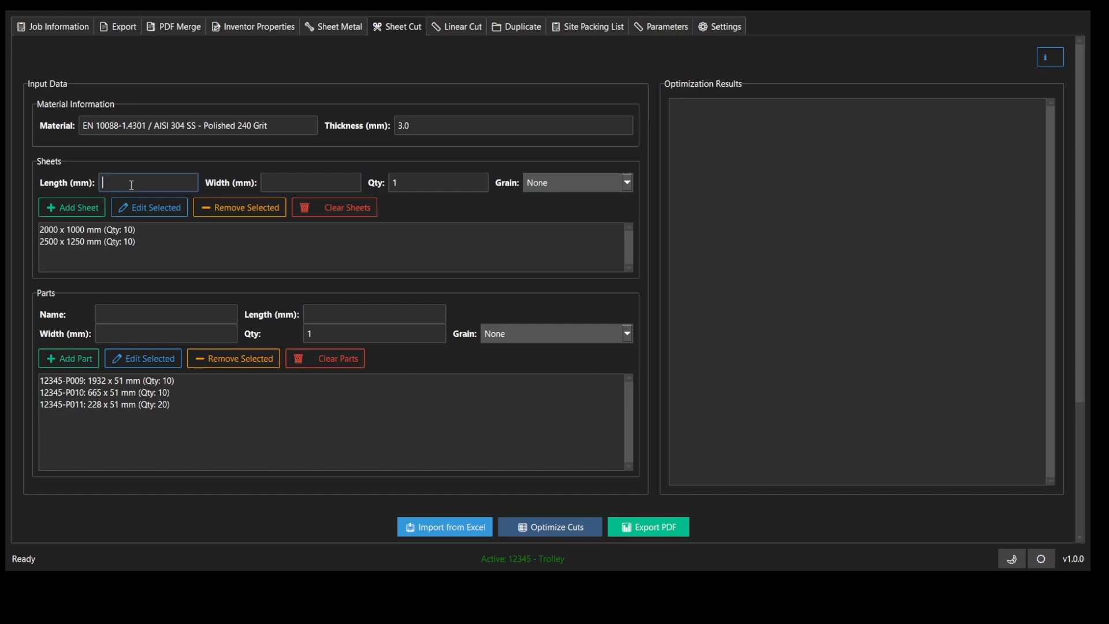
pyautogui.write('3000')
pyautogui.press('Tab')
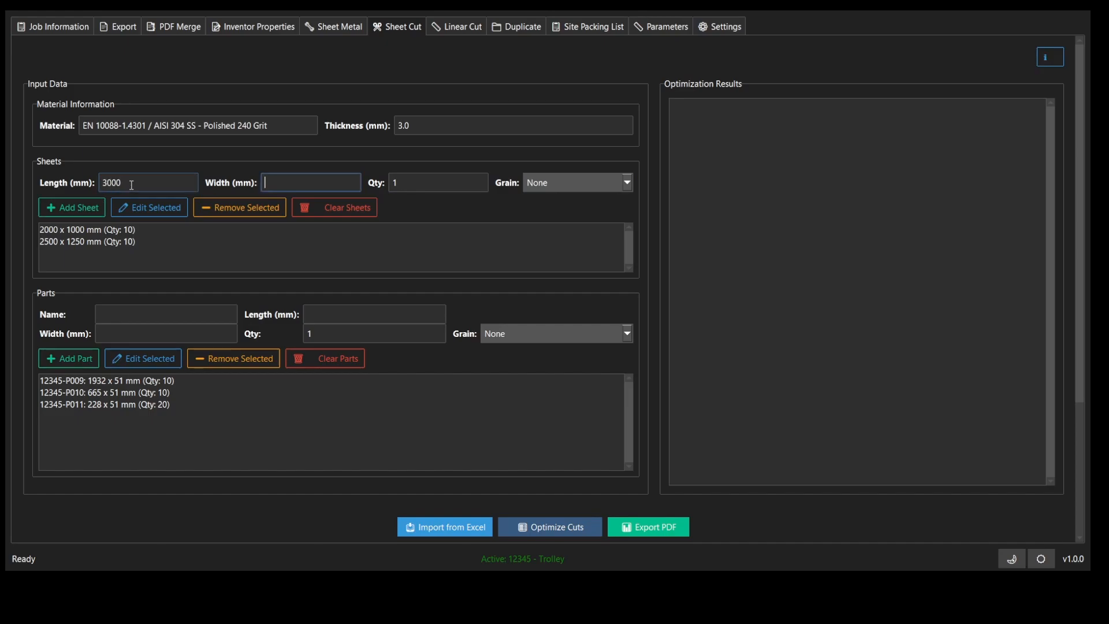
pyautogui.write('1500')
pyautogui.press('Tab')
pyautogui.write('0')
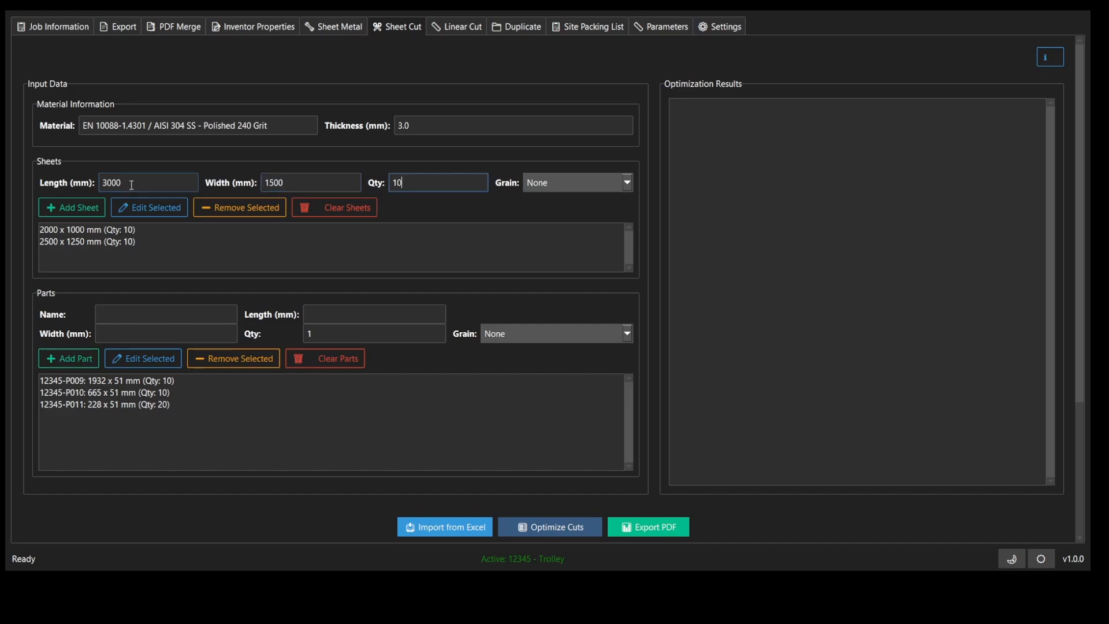
pyautogui.press('Tab')
pyautogui.press('space')
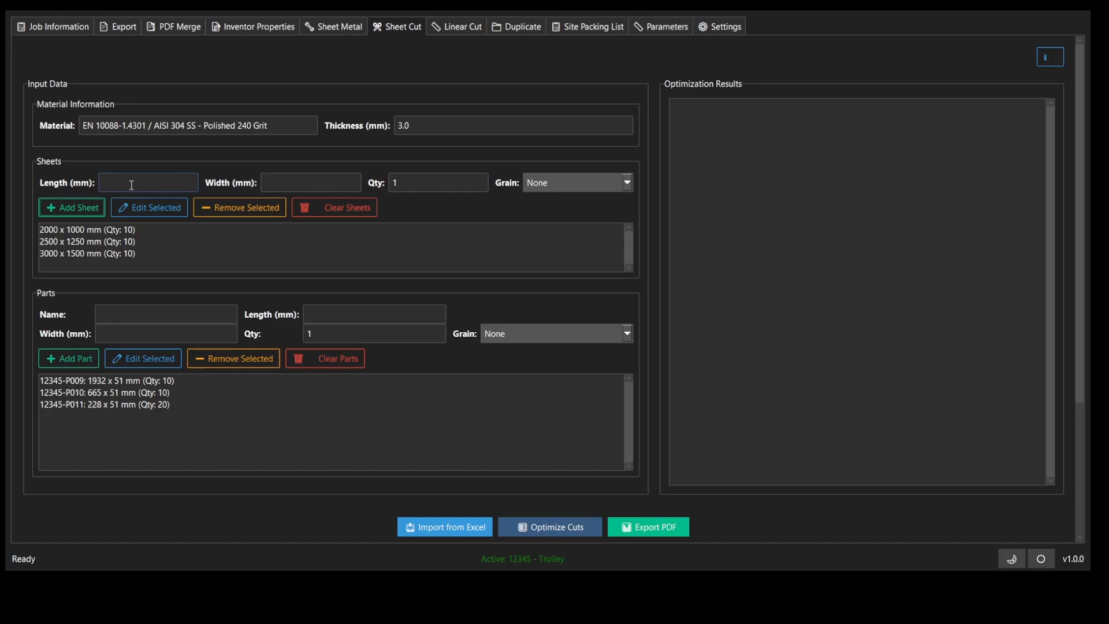
# Optimize the sheet cuts for the imported parts and export the results as a PDF
pyautogui.click(523, 528)
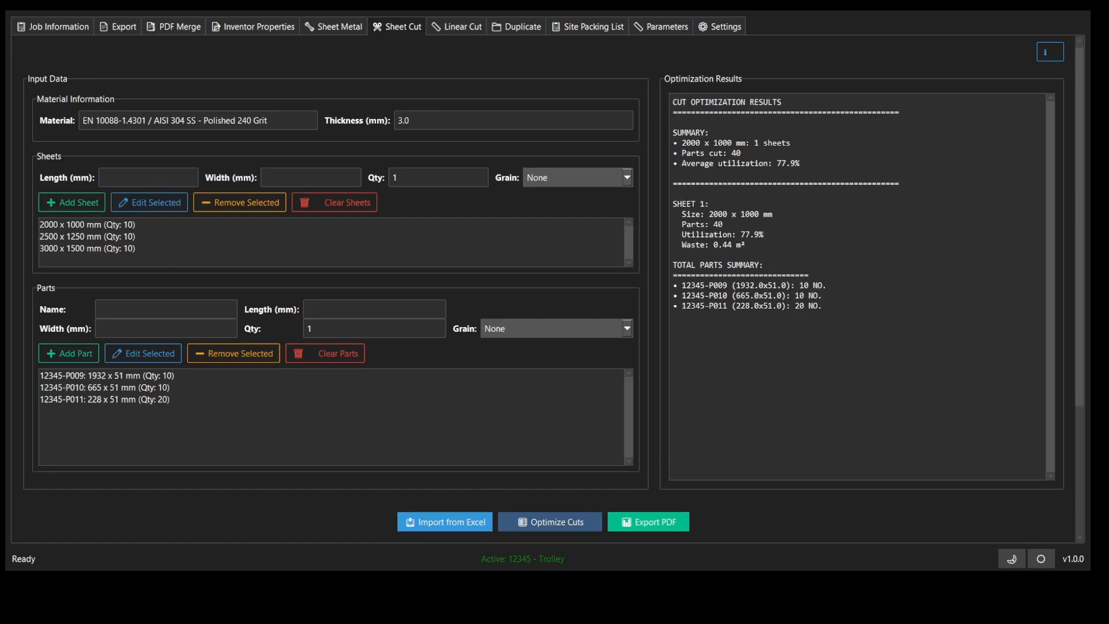
pyautogui.press('Return')
pyautogui.click(648, 525)
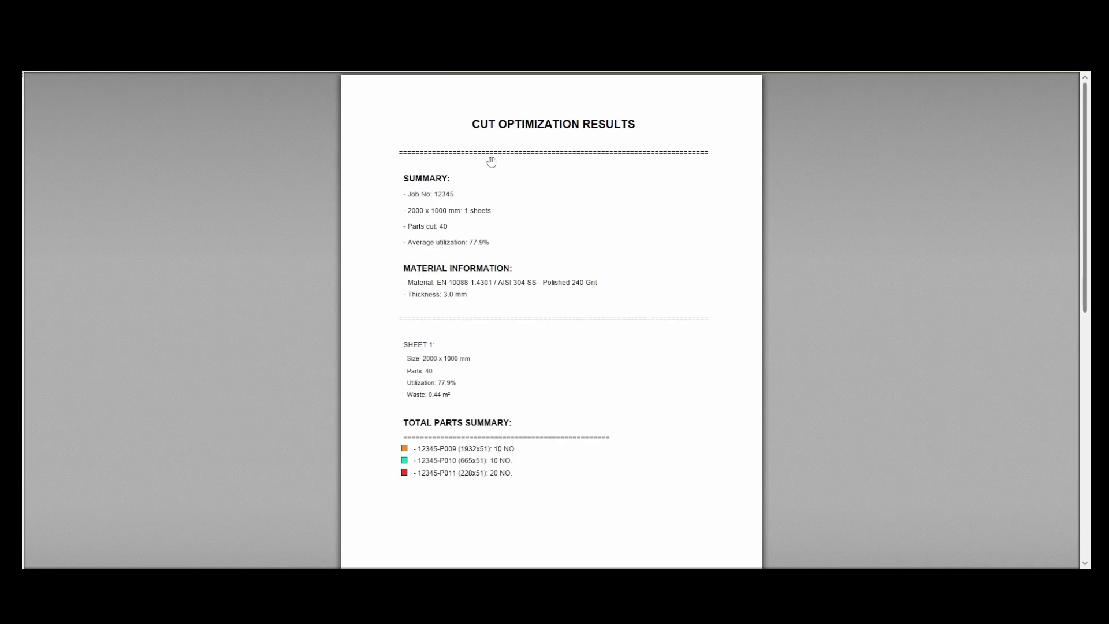
# Review the cut optimization PDF from the summary and material information through to the Sheet 1 cutting layout
pyautogui.keyDown('ctrl'); pyautogui.scroll(3, 491, 162); pyautogui.keyUp('ctrl')
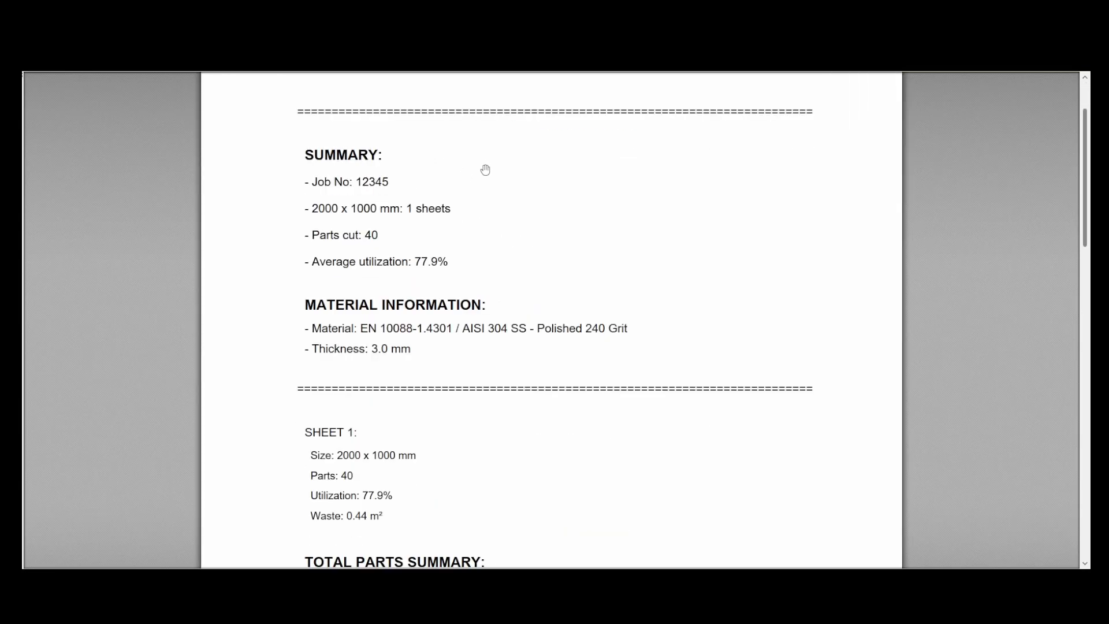
pyautogui.scroll(-2, 485, 170)
pyautogui.scroll(-3, 485, 169)
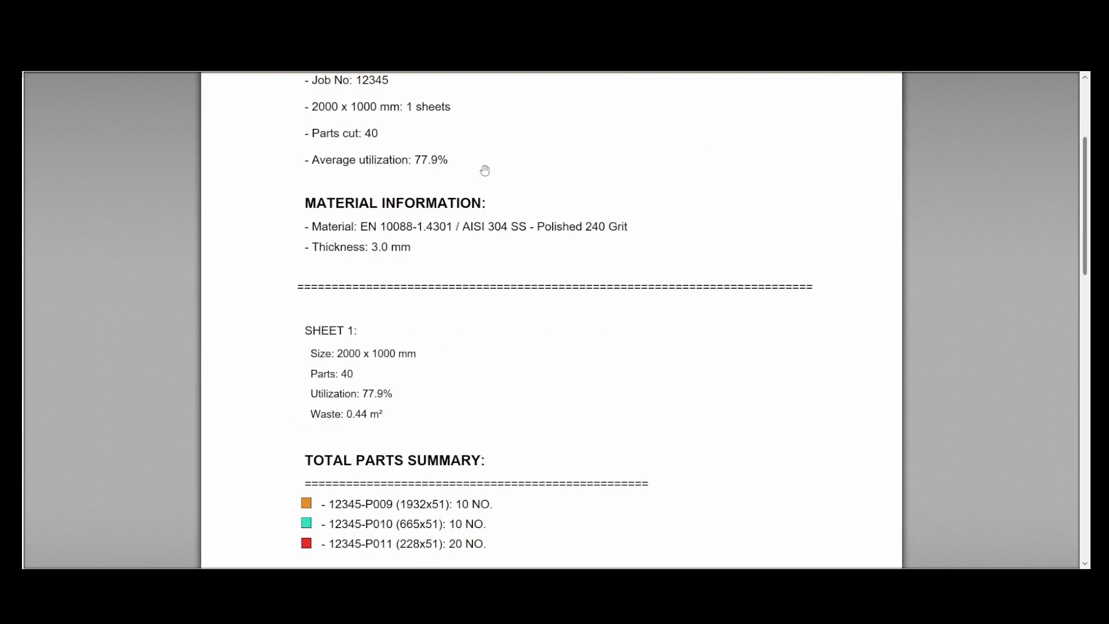
pyautogui.scroll(-15, 542, 249)
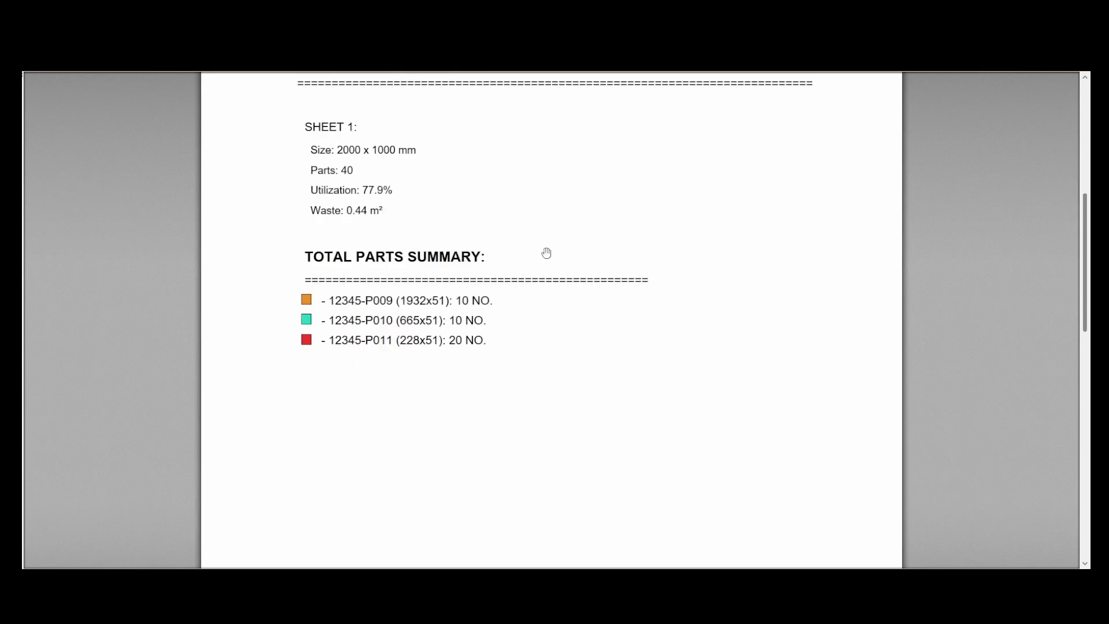
pyautogui.scroll(-3, 637, 295)
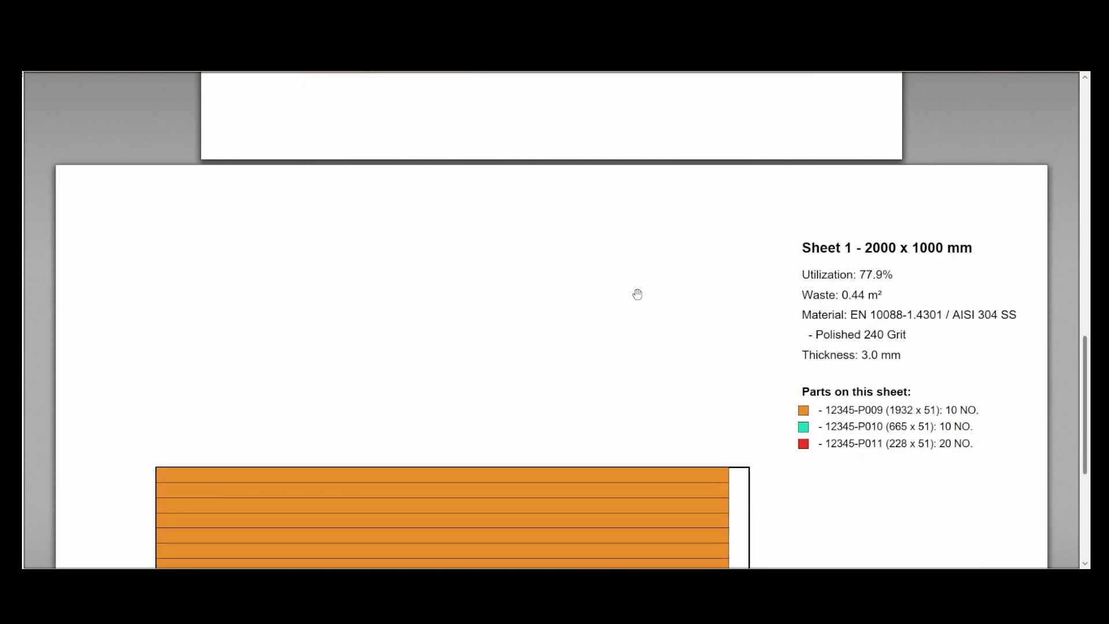
pyautogui.keyDown('ctrl'); pyautogui.scroll(-1, 637, 295); pyautogui.keyUp('ctrl')
pyautogui.scroll(-3, 634, 296)
pyautogui.scroll(-1, 635, 296)
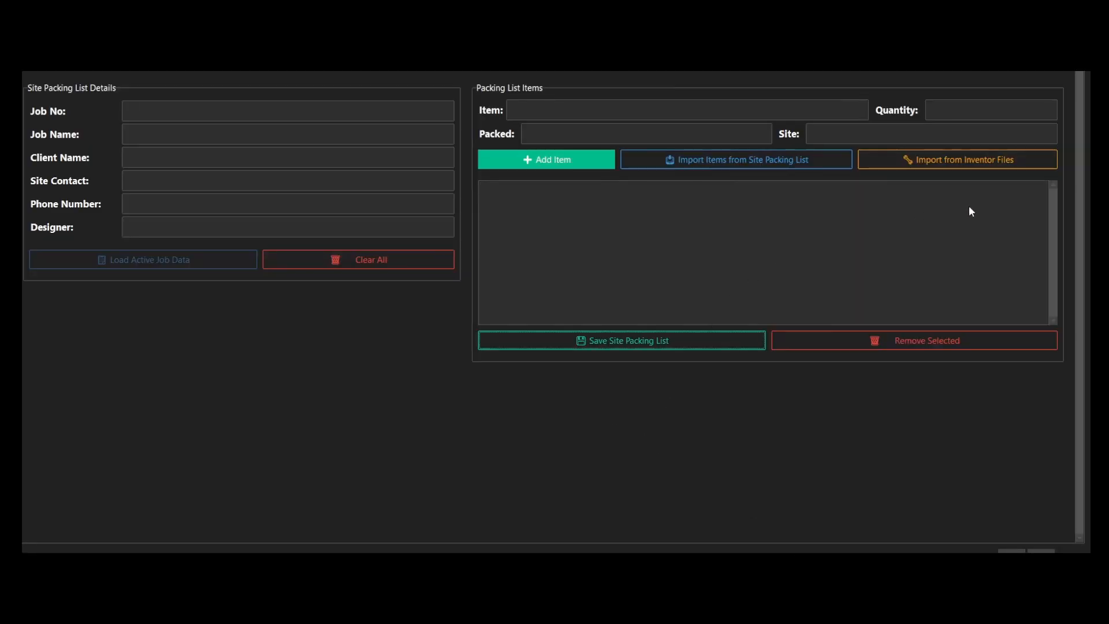
# Import the site packing list items from the Inventor files and add a Rubber 10 mm item with quantity 5
pyautogui.click(952, 165)
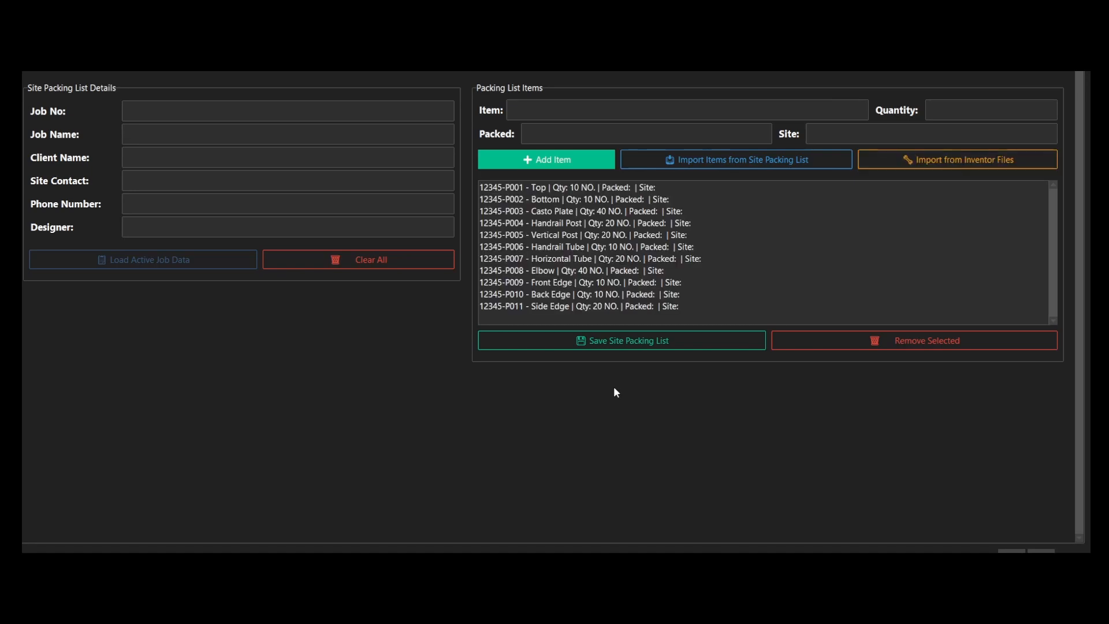
pyautogui.click(537, 111)
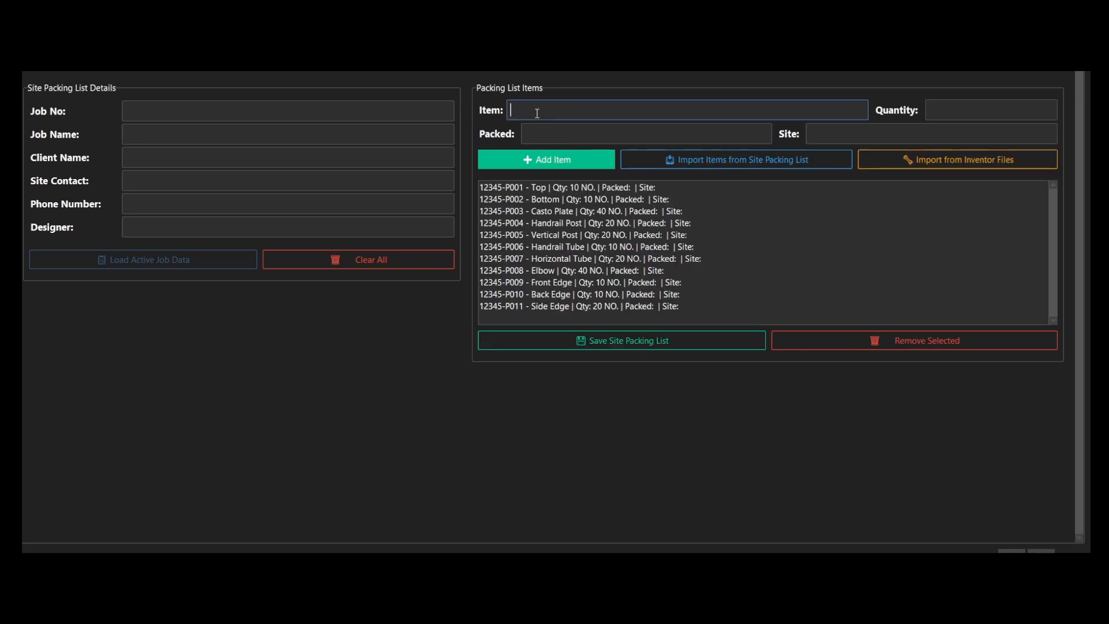
pyautogui.write('Rubber 10 mm')
pyautogui.press('Tab')
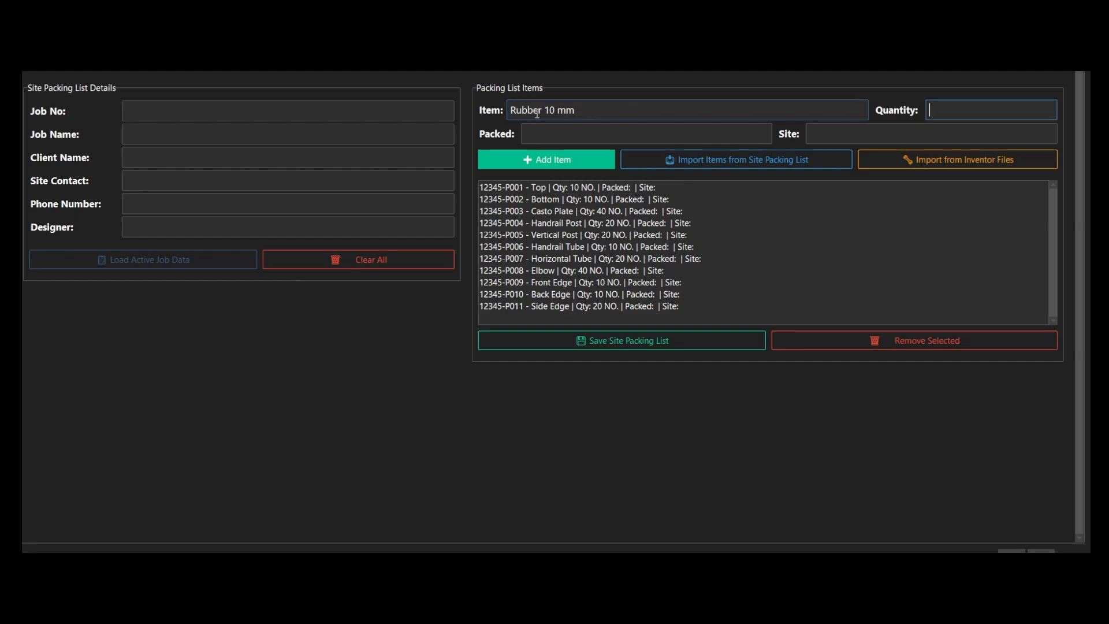
pyautogui.write('5')
pyautogui.click(552, 160)
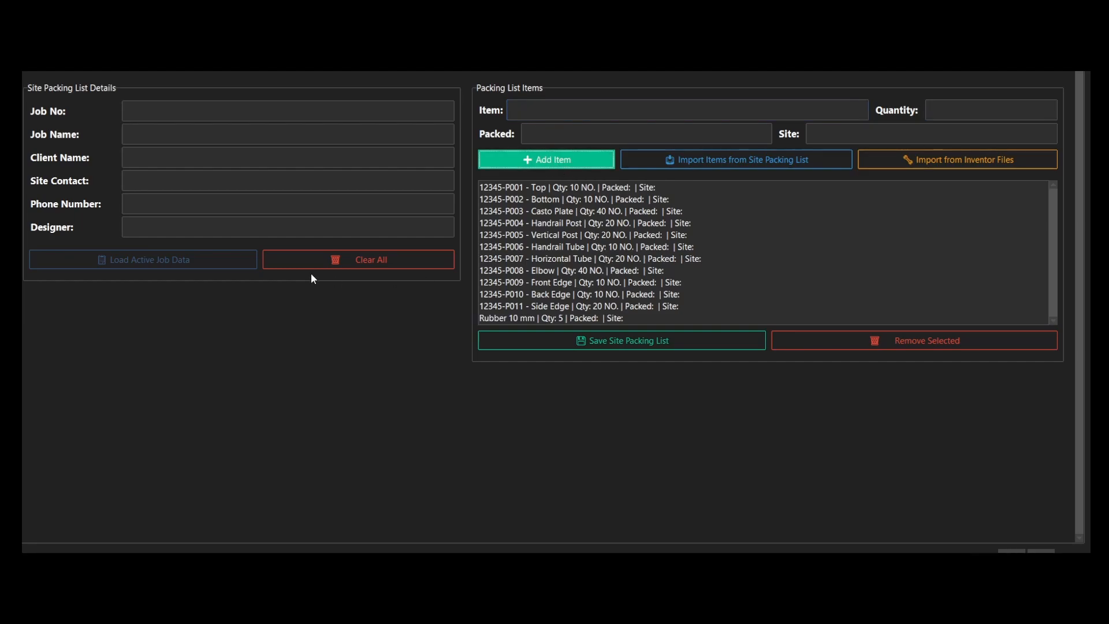
# Load the active job's details into the site packing list and save the list as a spreadsheet
pyautogui.click(169, 263)
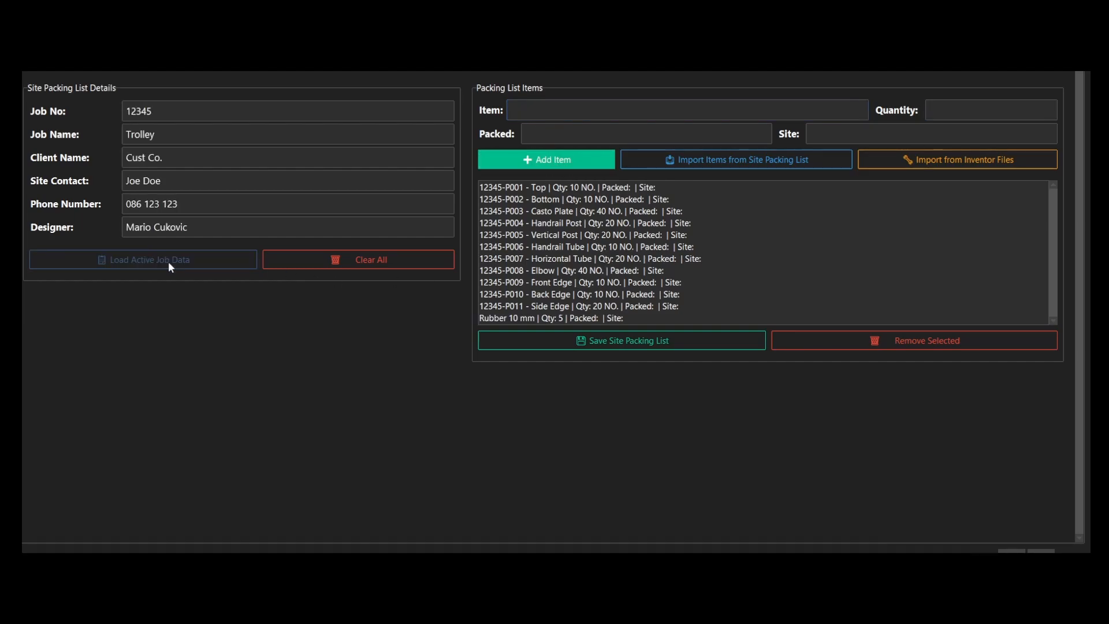
pyautogui.click(622, 340)
pyautogui.click(704, 442)
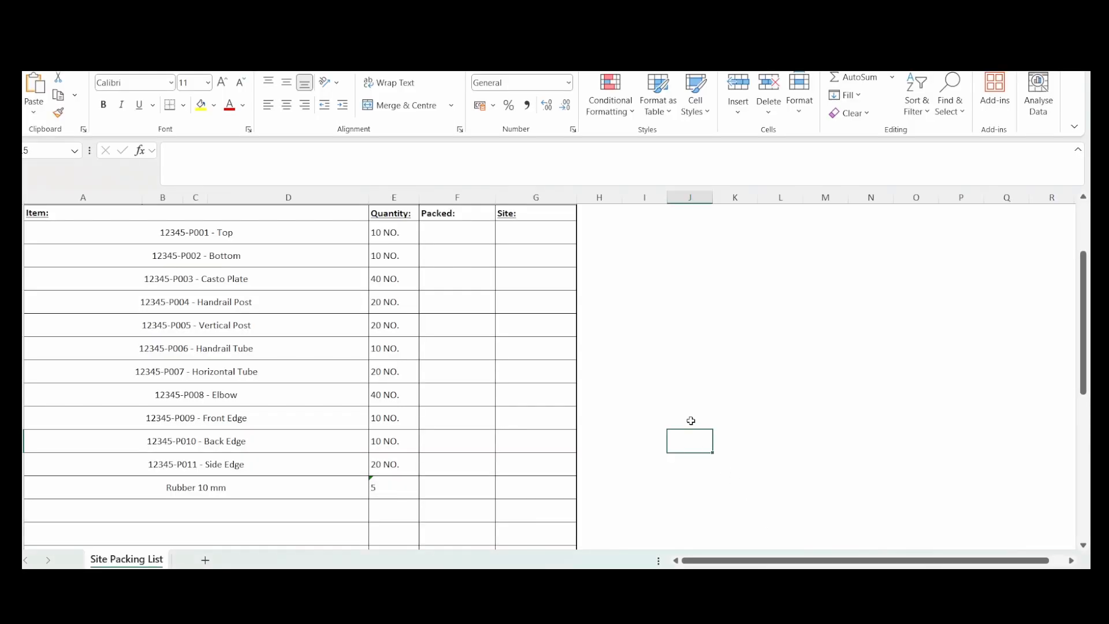